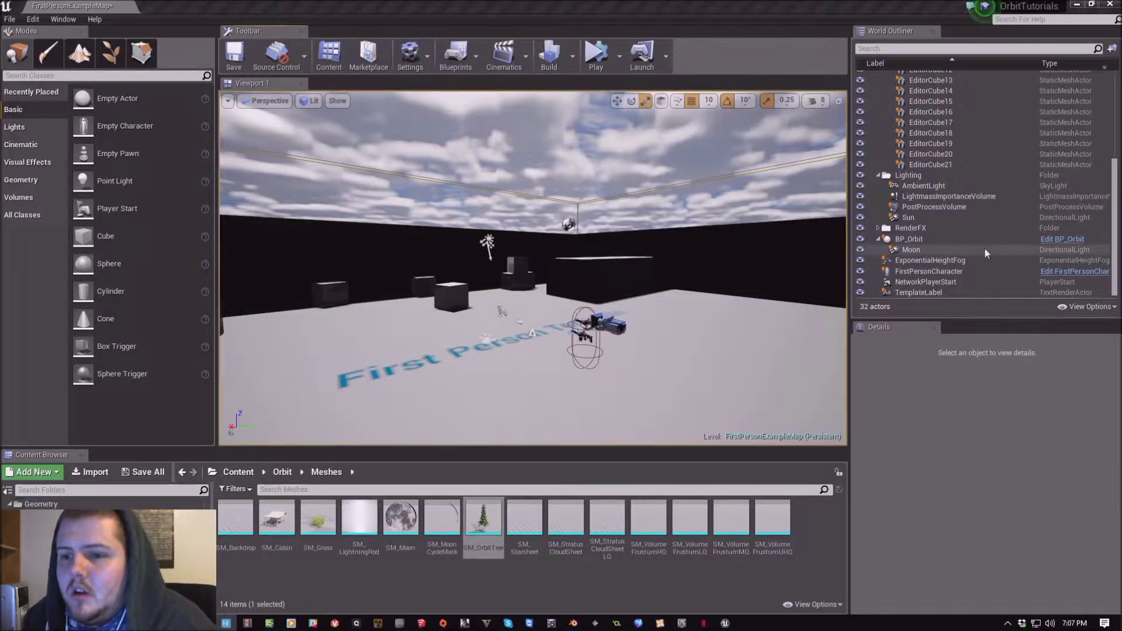
Select the BP_Orbit actor and look through its Weather Pattern, Sun and Time Of Day settings
click(966, 238)
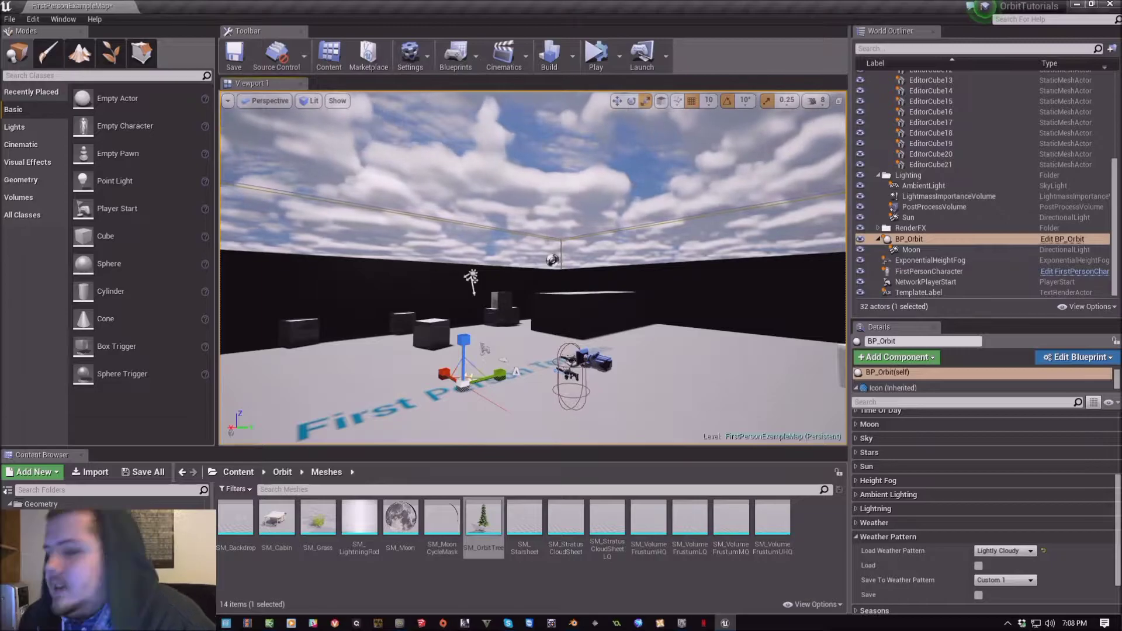
click(899, 536)
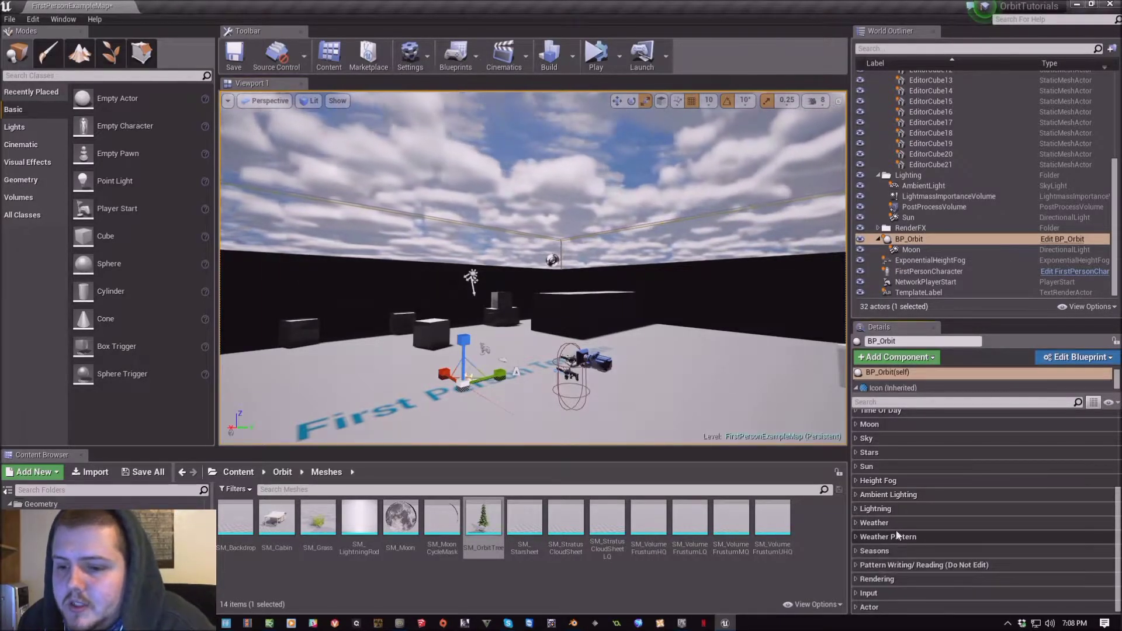
click(895, 536)
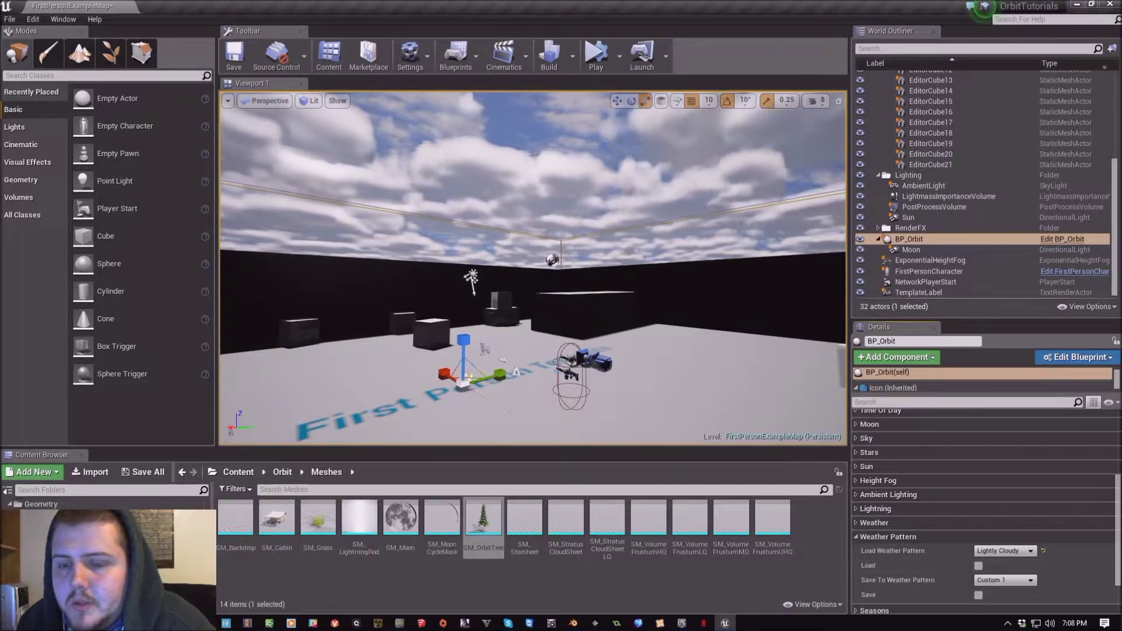
click(890, 536)
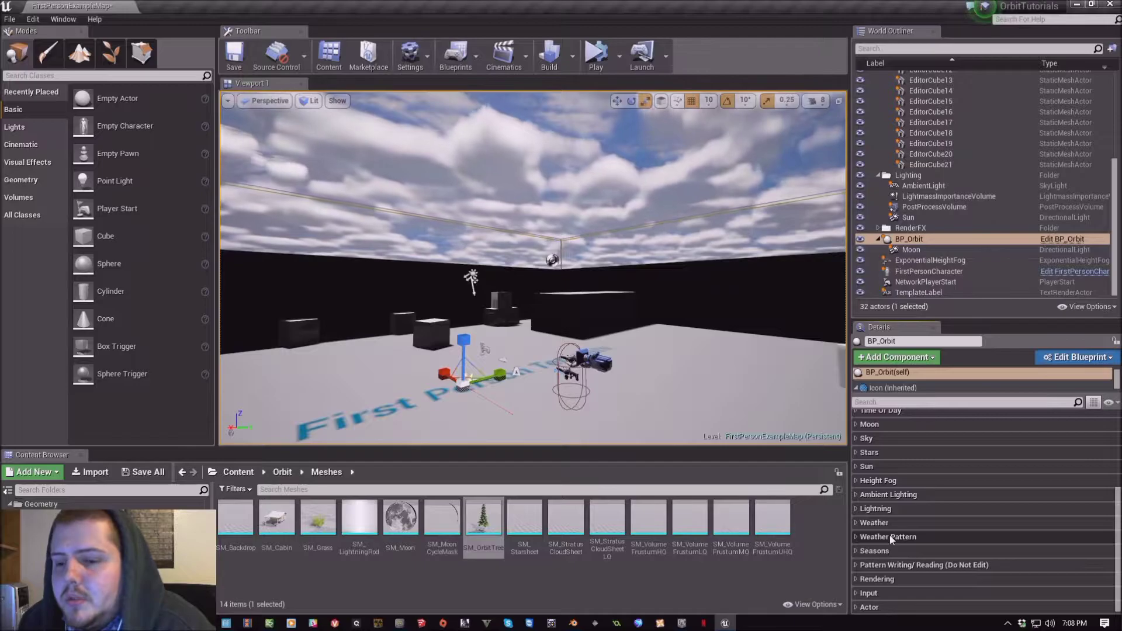
click(880, 468)
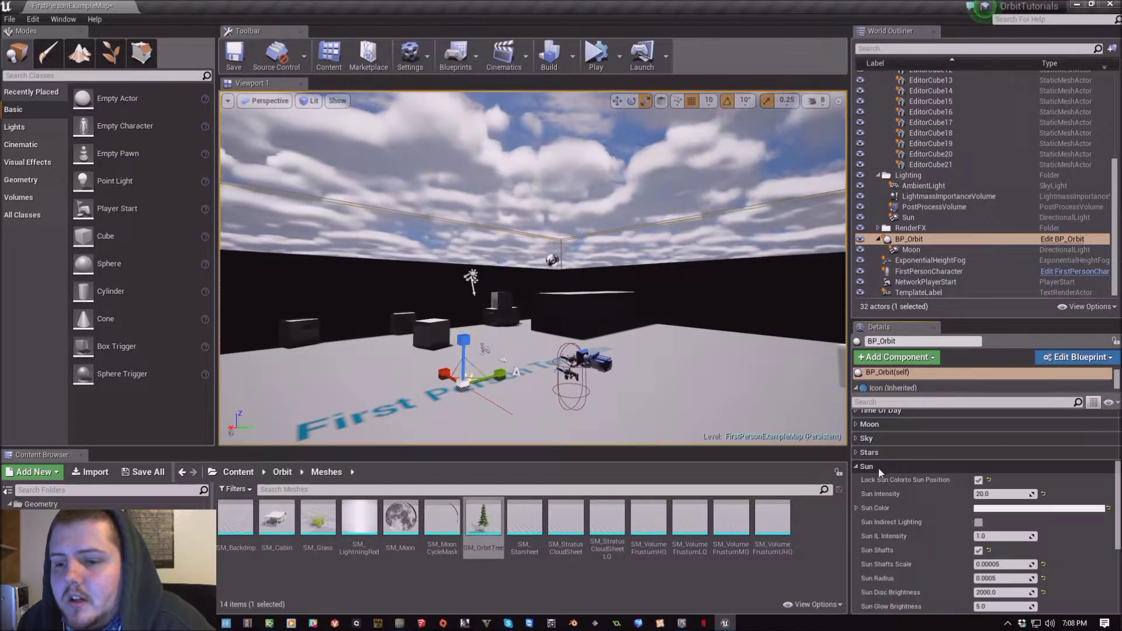
click(878, 468)
scroll(882, 472, up, 3)
click(888, 483)
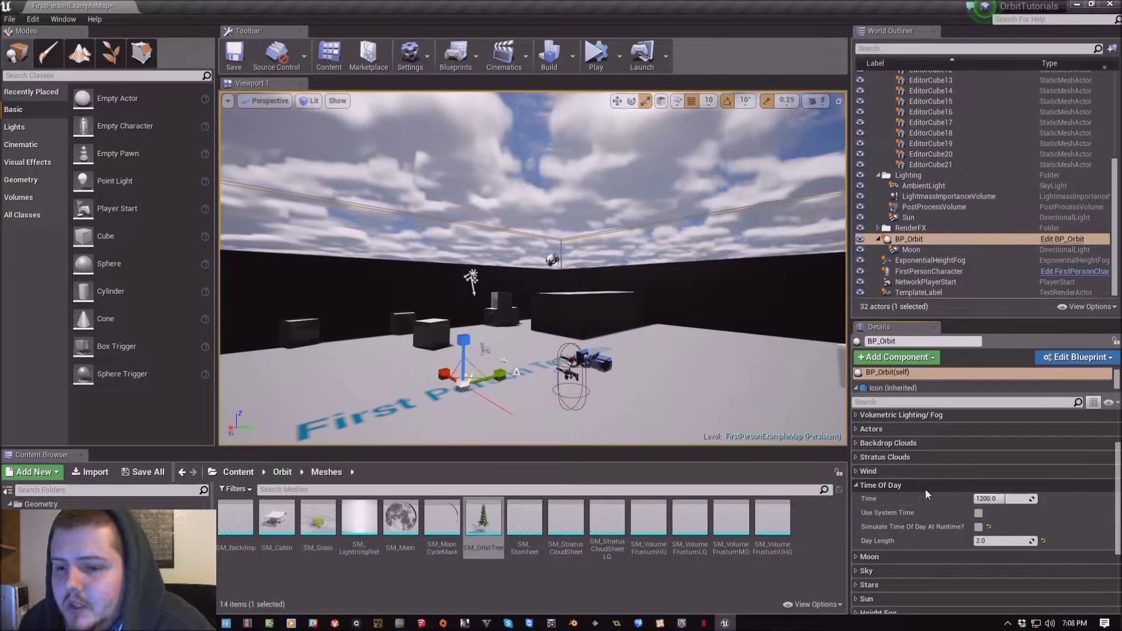
Disable Lock Cloud Colors To Time Of Day for BP_Orbit's stratus clouds and set Time to 2400
click(885, 456)
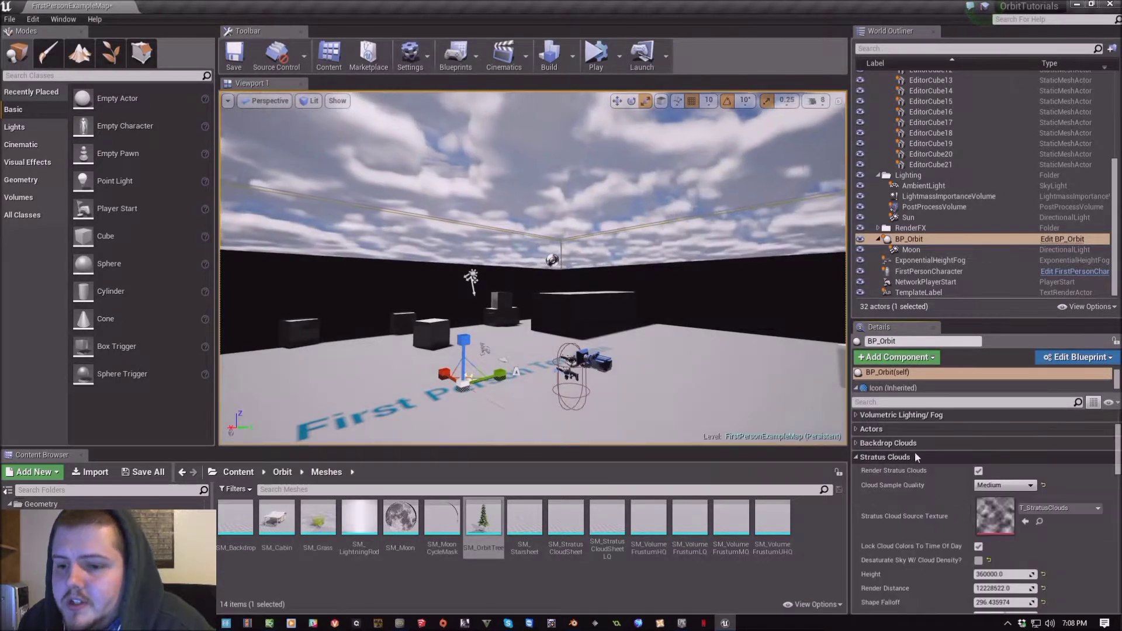
click(979, 546)
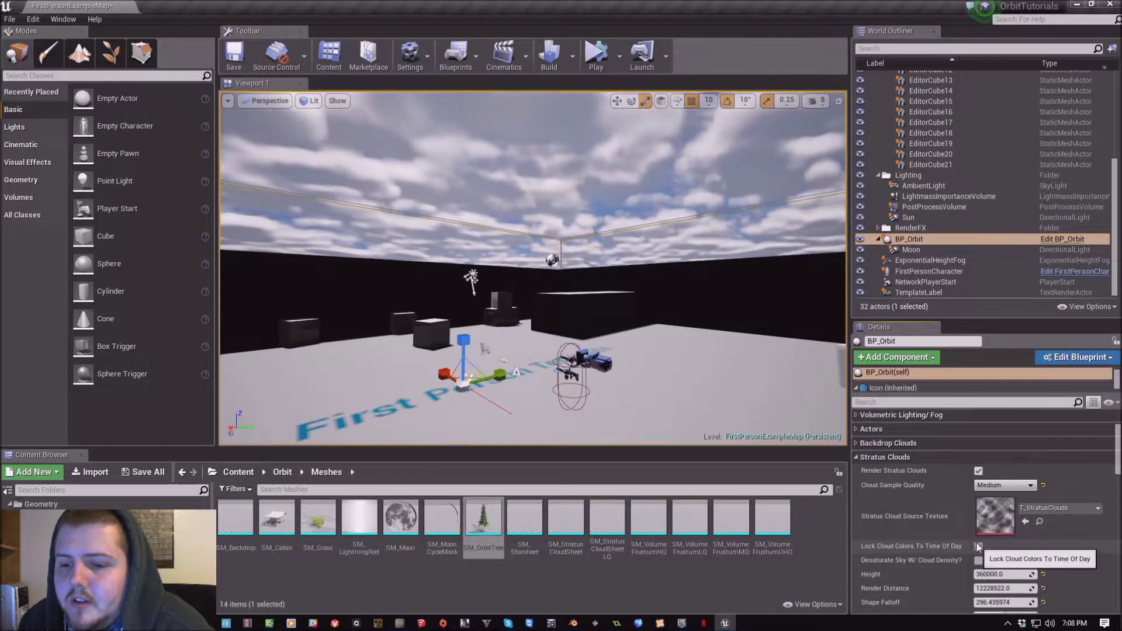
click(924, 456)
drag(999, 498, 1070, 499)
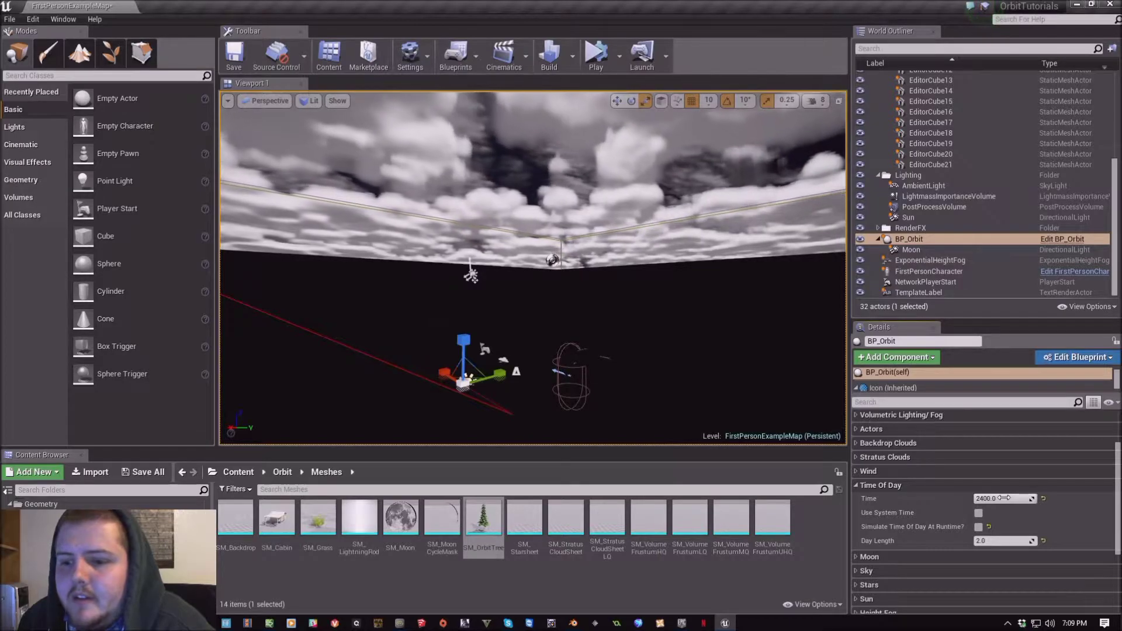
Re-enable Lock Cloud Colors To Time Of Day for BP_Orbit's stratus clouds
click(914, 456)
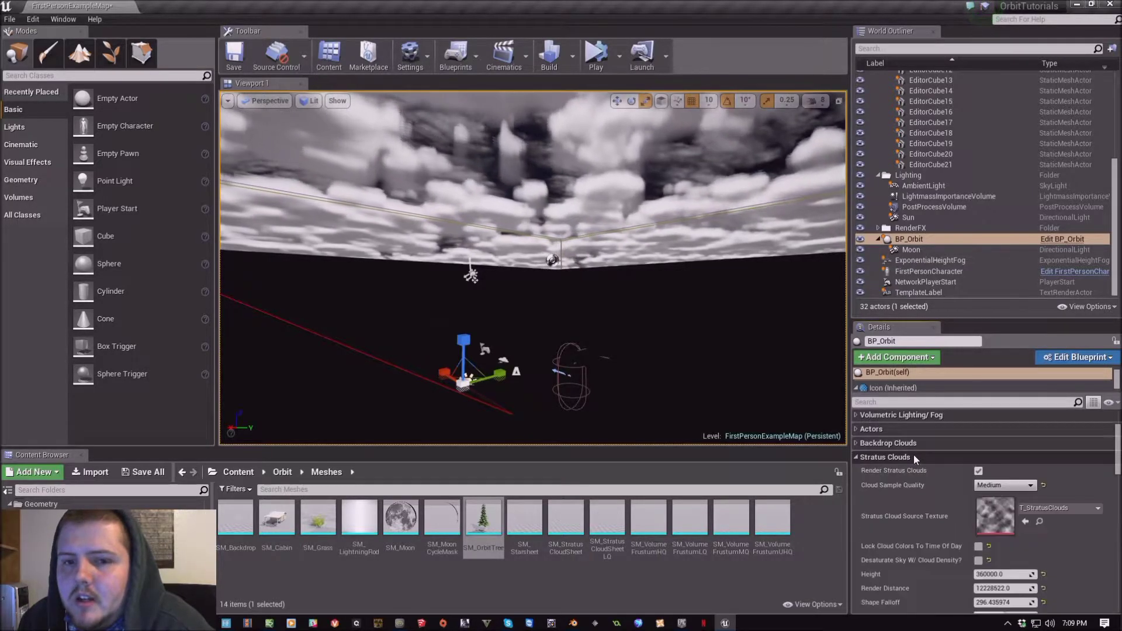
click(979, 547)
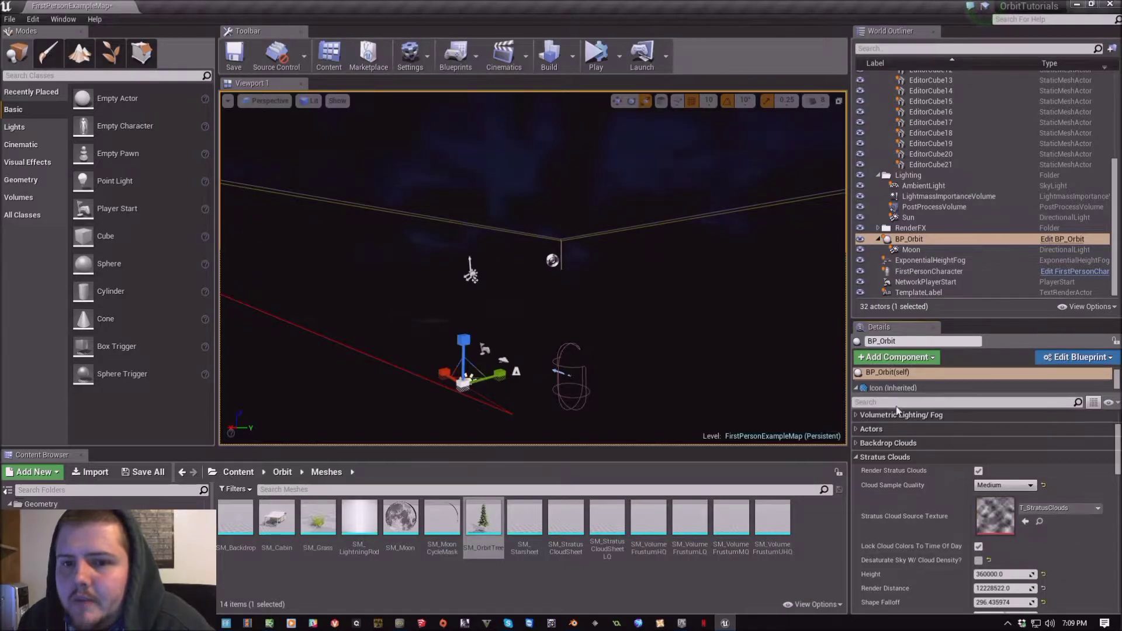
click(893, 460)
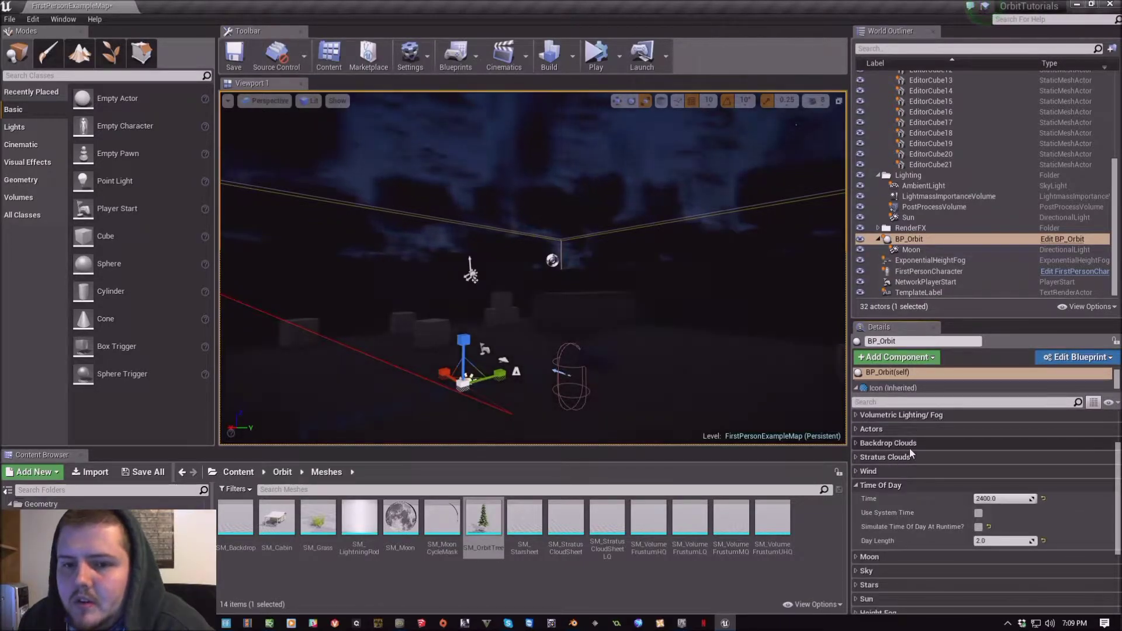
Set BP_Orbit's time of day to 1200
click(1002, 498)
text(1200)
key(Return)
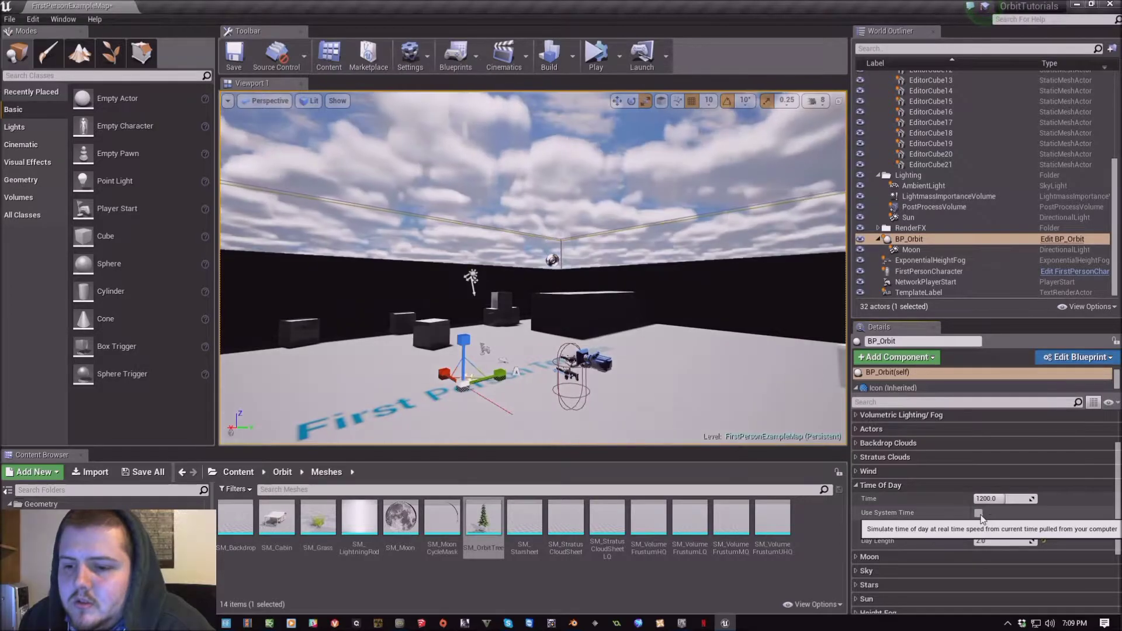
Set BP_Orbit's time of day to 2400 and clear the actor selection
drag(996, 499, 1083, 499)
right_drag(534, 268, 351, 193)
right_drag(521, 228, 564, 266)
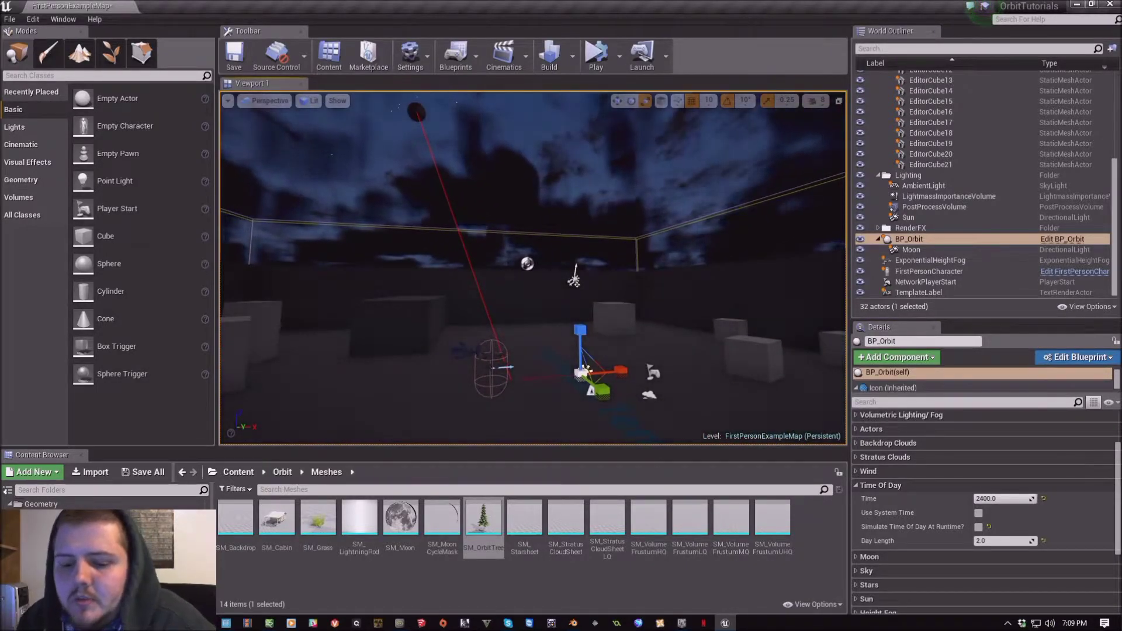
right_drag(564, 266, 571, 252)
key(Escape)
Set the Auto Exposure Min Brightness of the PostProcessVolume to 0.6
click(934, 207)
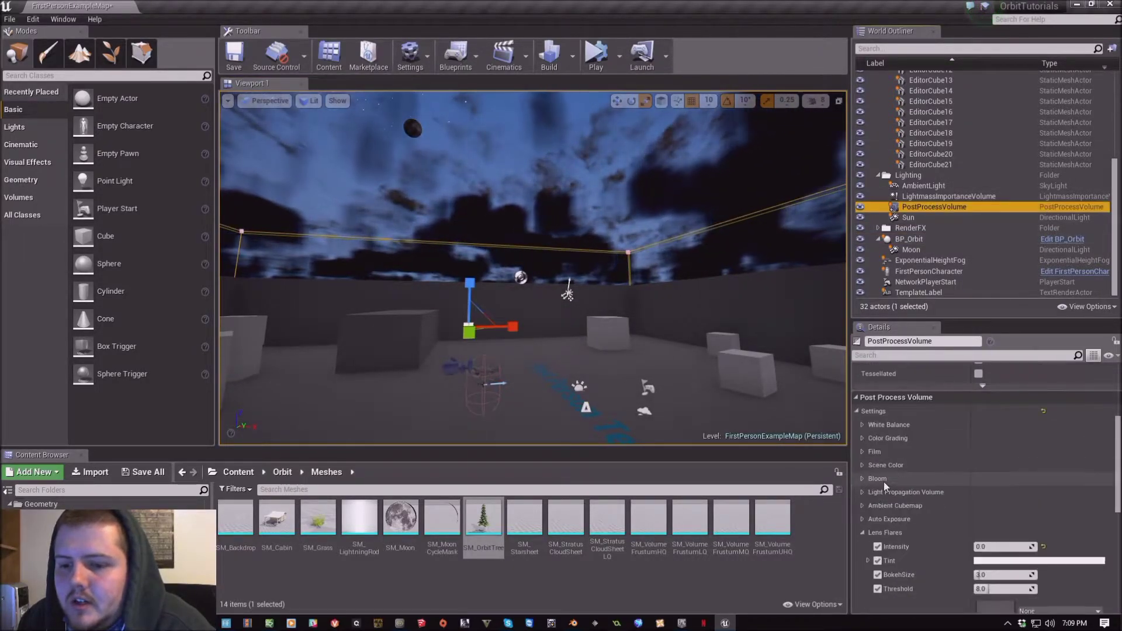
click(863, 534)
click(863, 521)
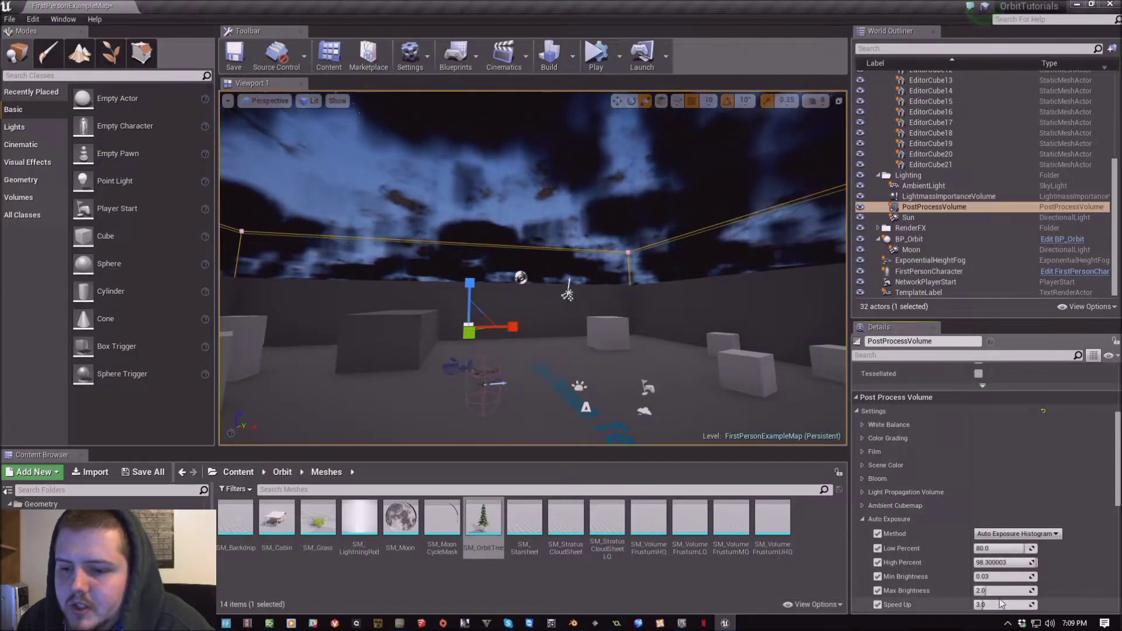
drag(994, 577, 1018, 577)
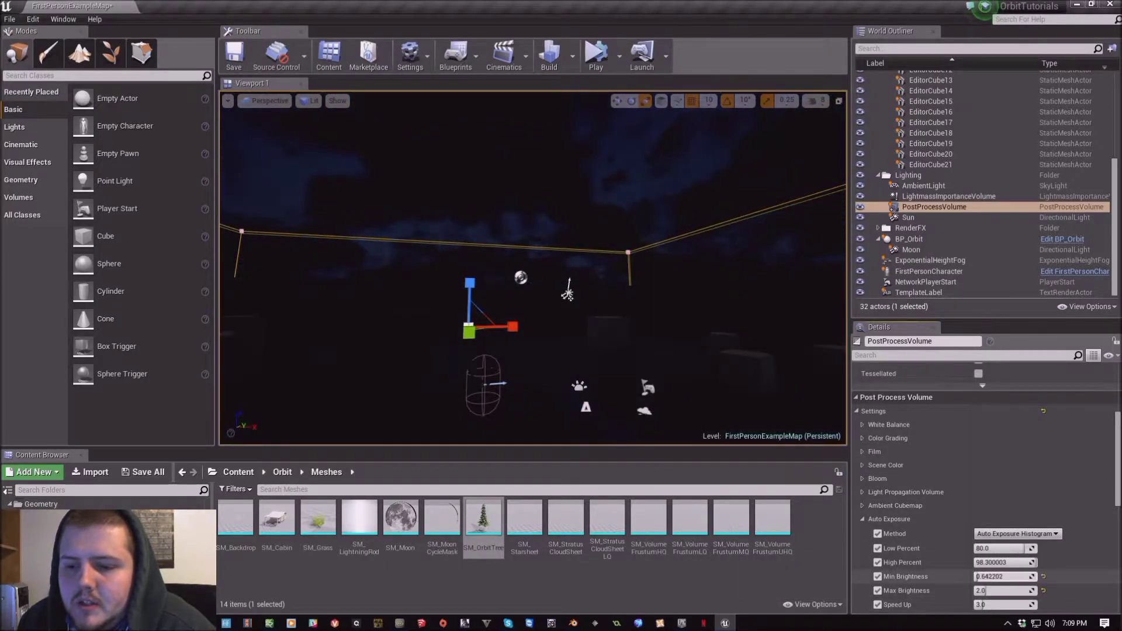
key(ctrl+a)
text(0.6)
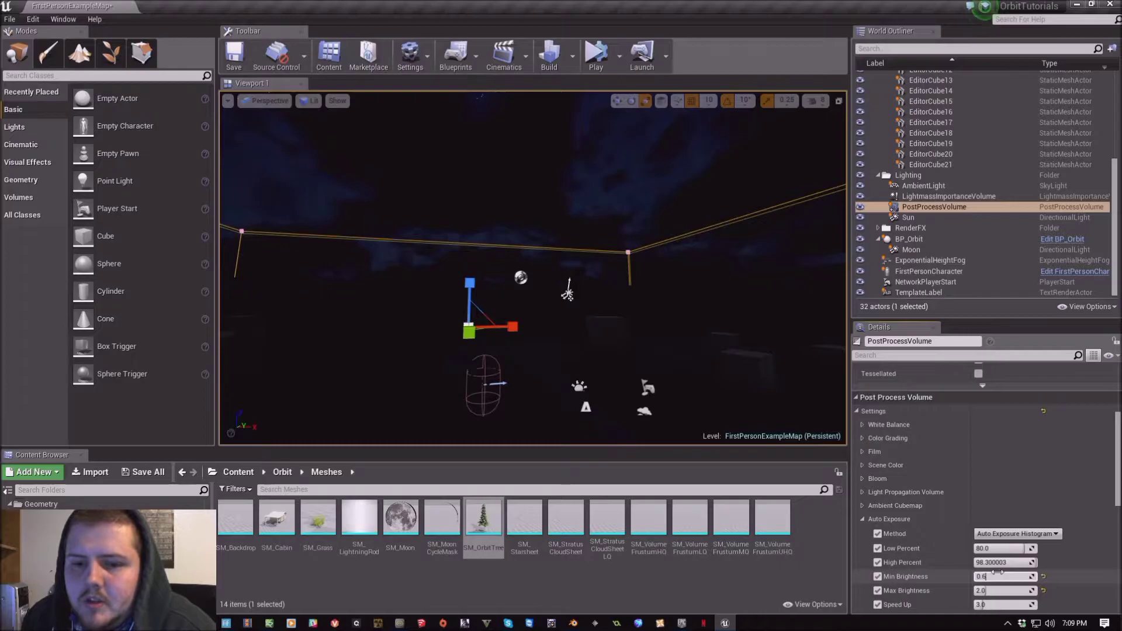
key(BackSpace)
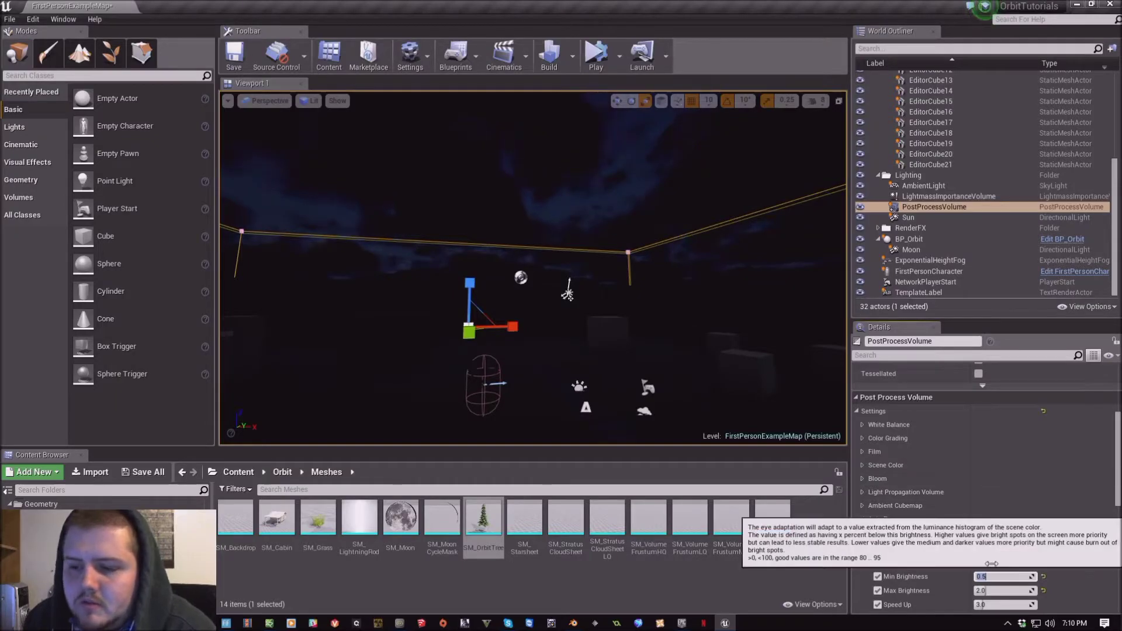
text(0.6)
key(Return)
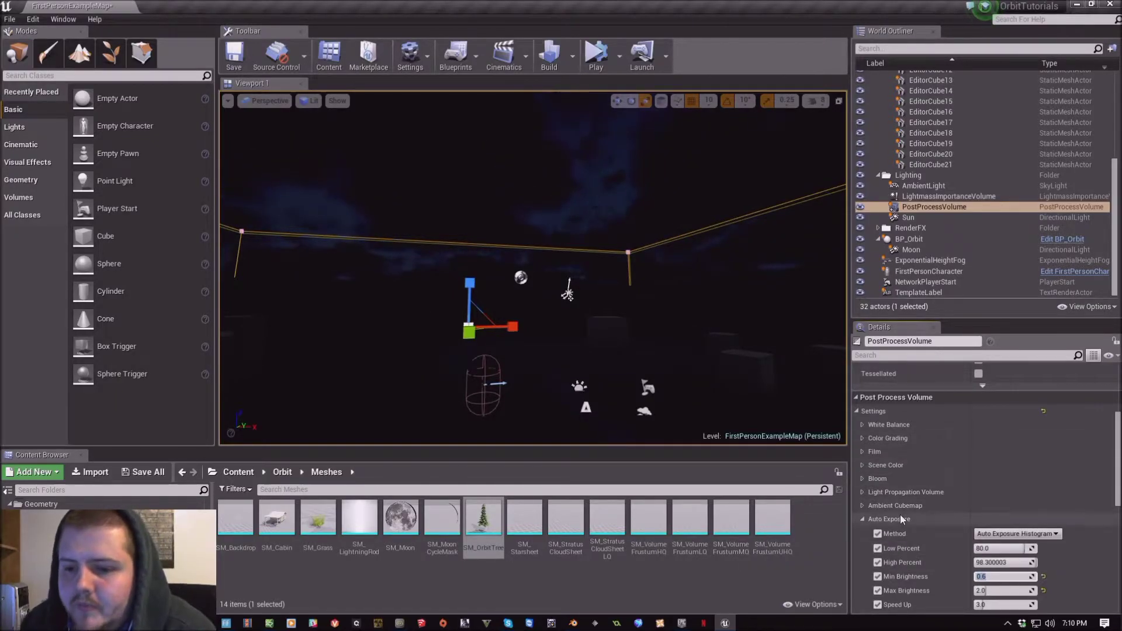
click(903, 519)
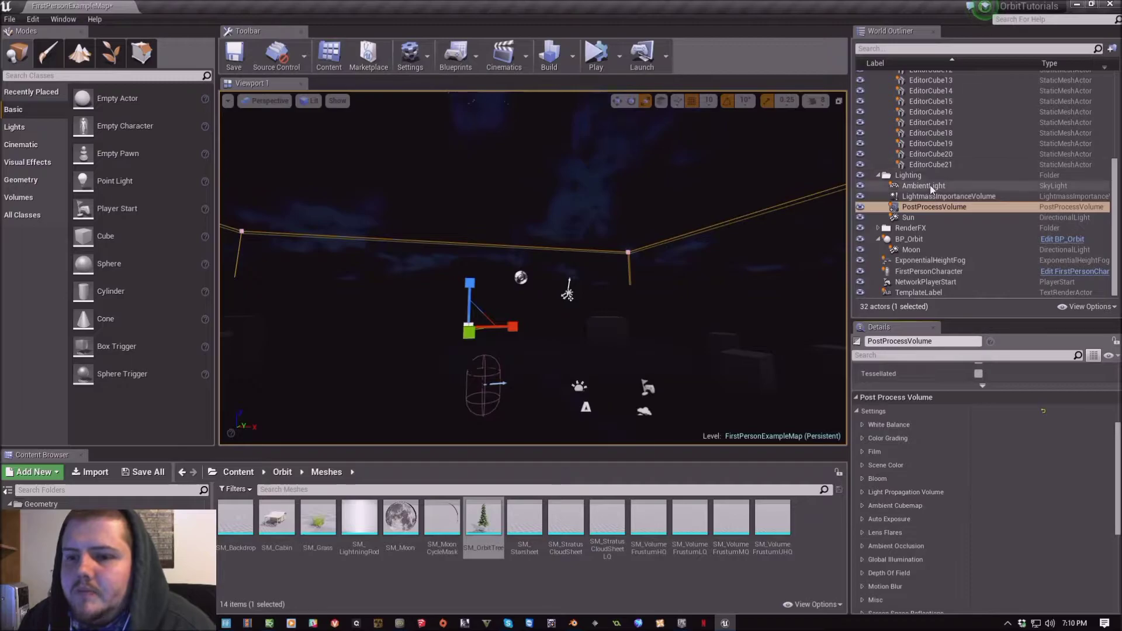
Set the Moon Phase of the BP_Orbit actor to 0.5
click(911, 240)
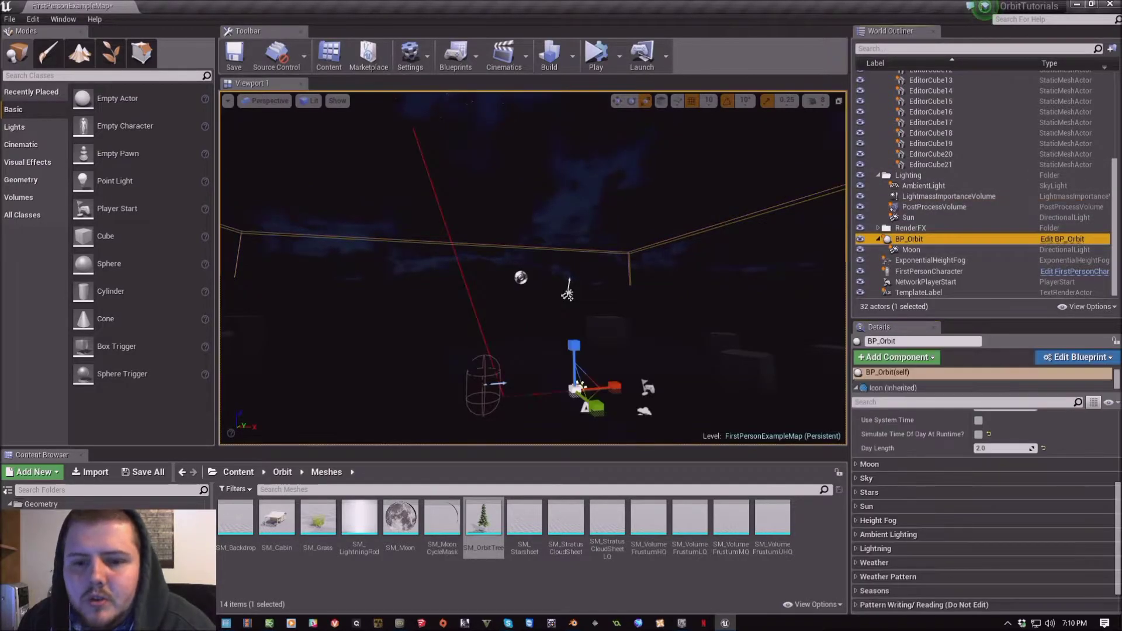
right_drag(532, 268, 455, 193)
key(Escape)
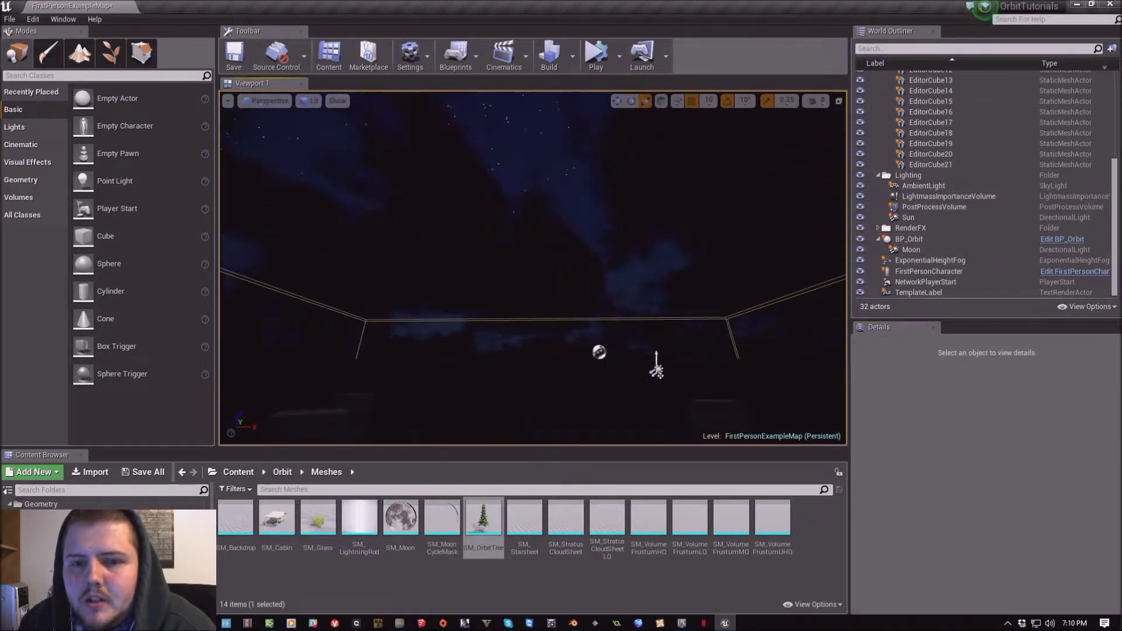
right_drag(562, 234, 526, 231)
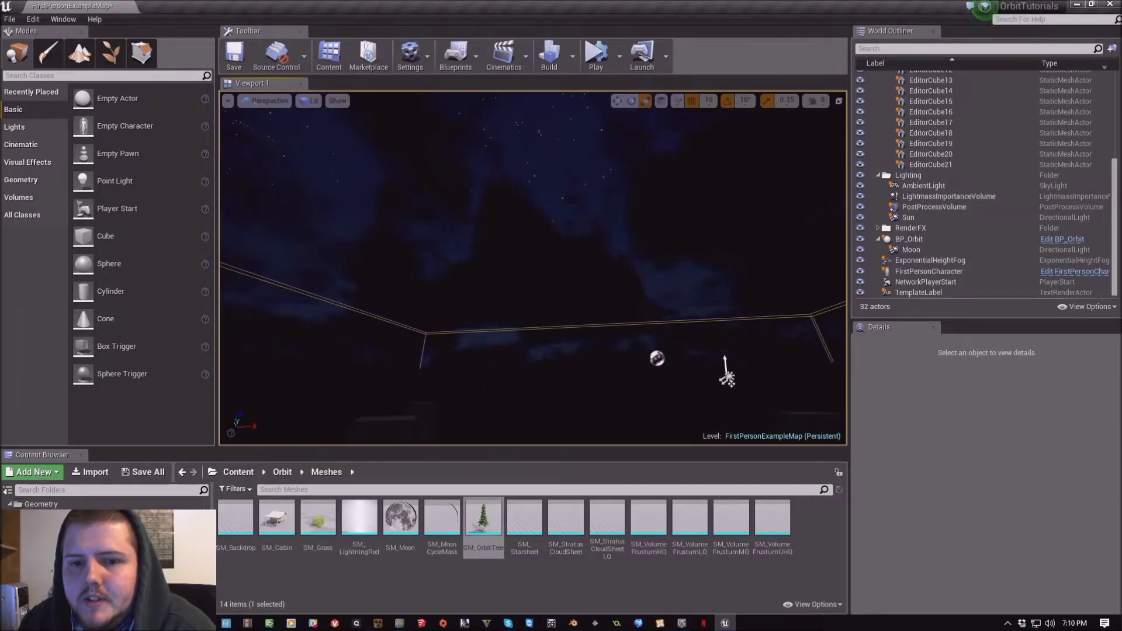
right_drag(637, 374, 643, 409)
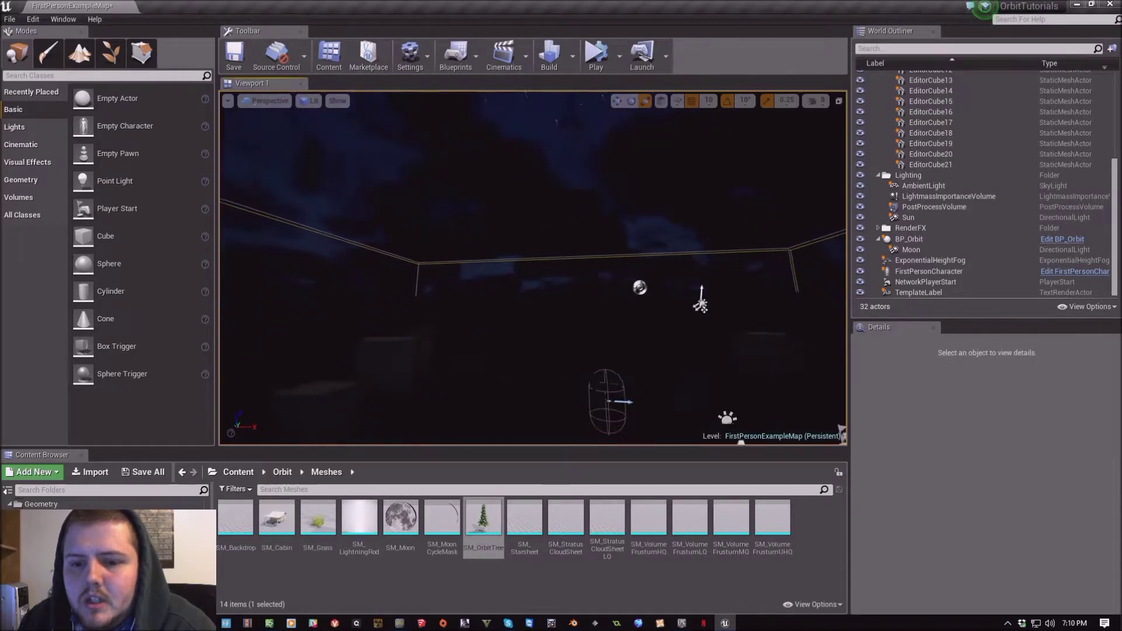
click(915, 237)
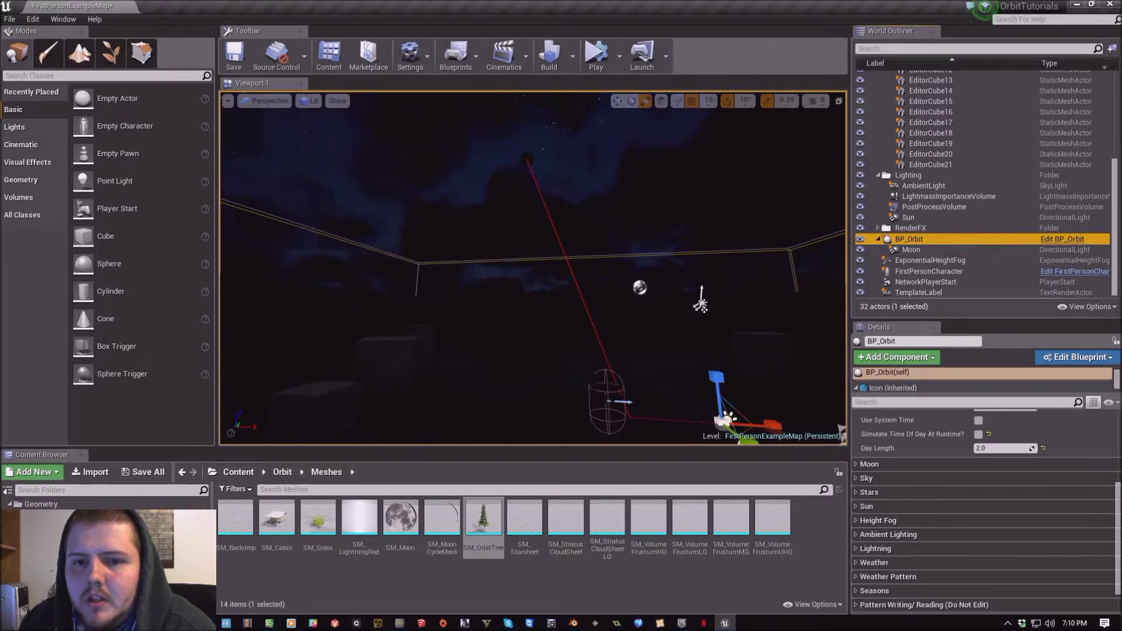
click(890, 466)
scroll(893, 468, down, 4)
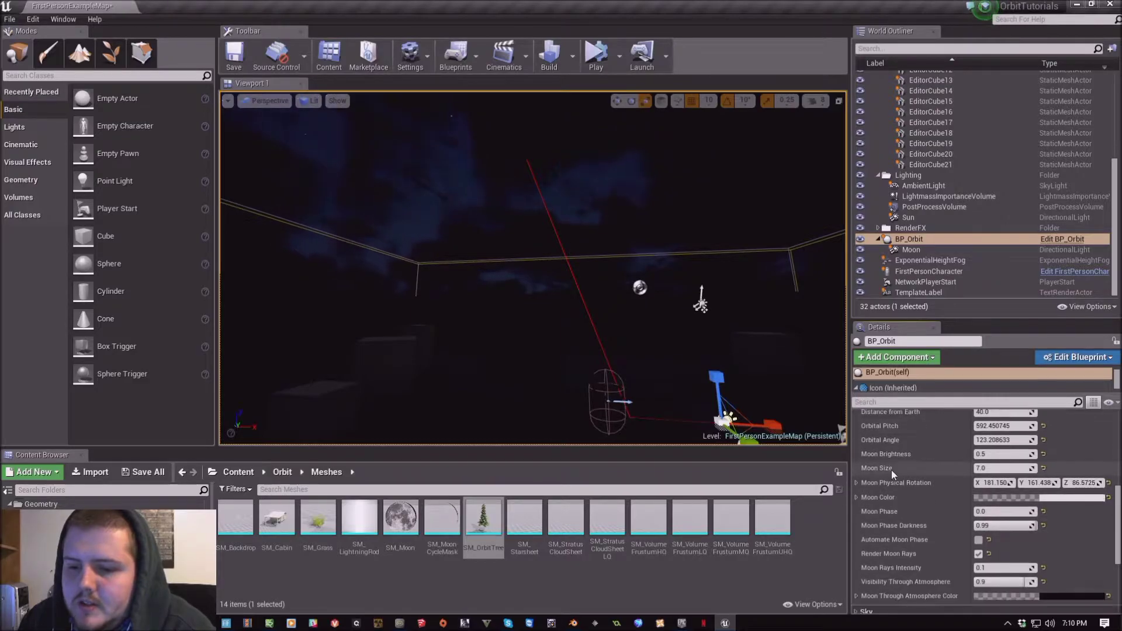
click(994, 512)
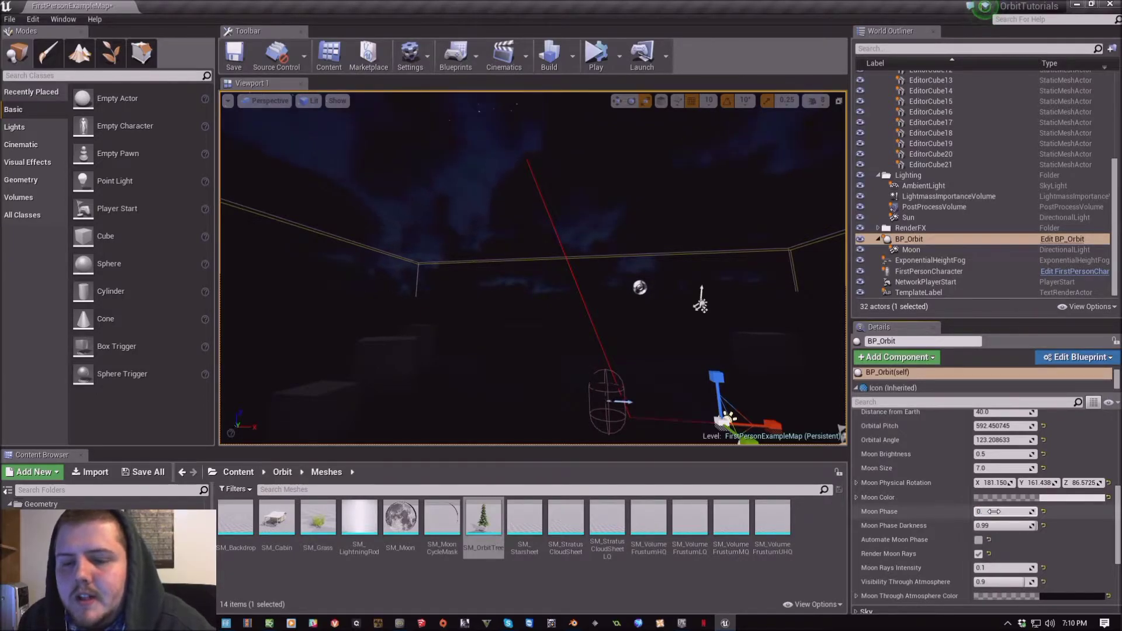
key(Return)
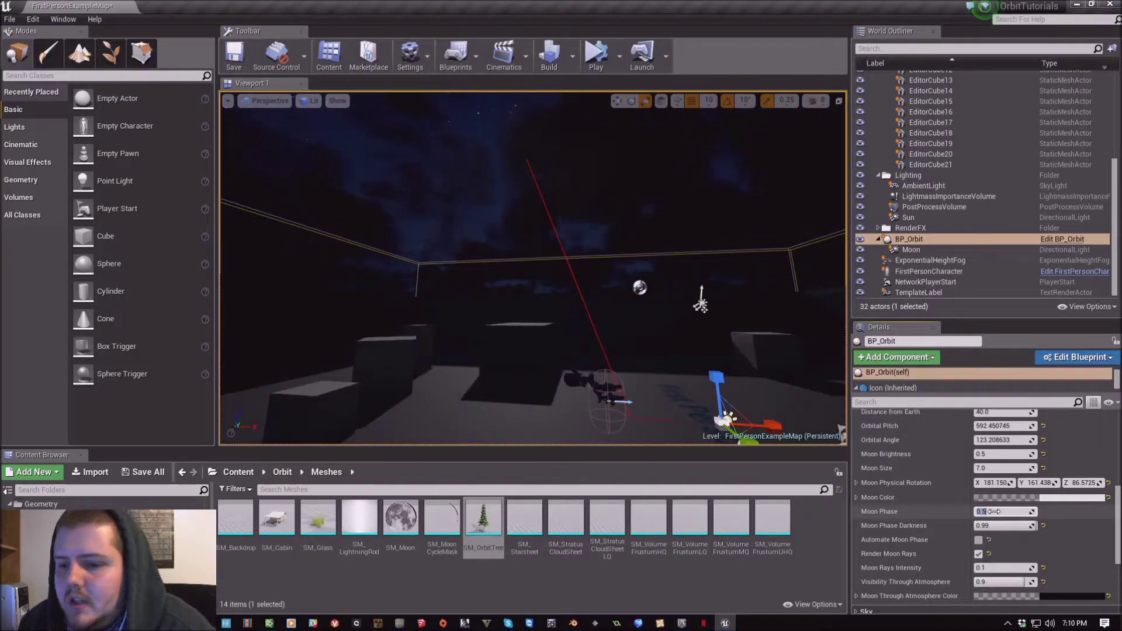
Try a Moon Lighting Level of 0.1 on BP_Orbit and settle on 0.02, and collapse the Moon settings
right_drag(533, 268, 574, 279)
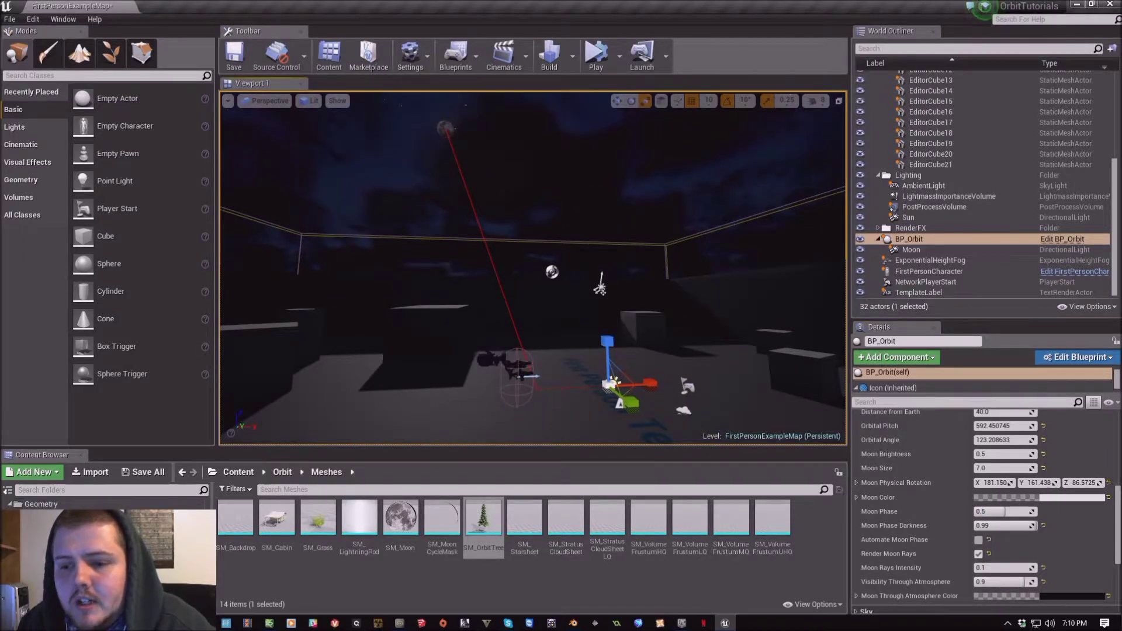
scroll(918, 497, up, 3)
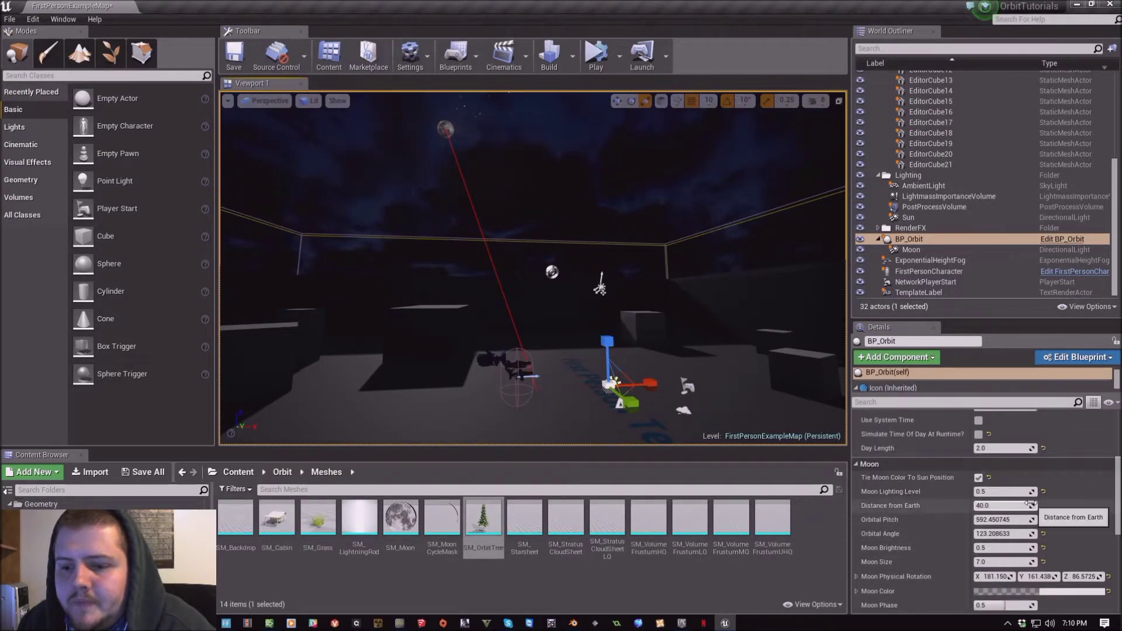
click(1002, 492)
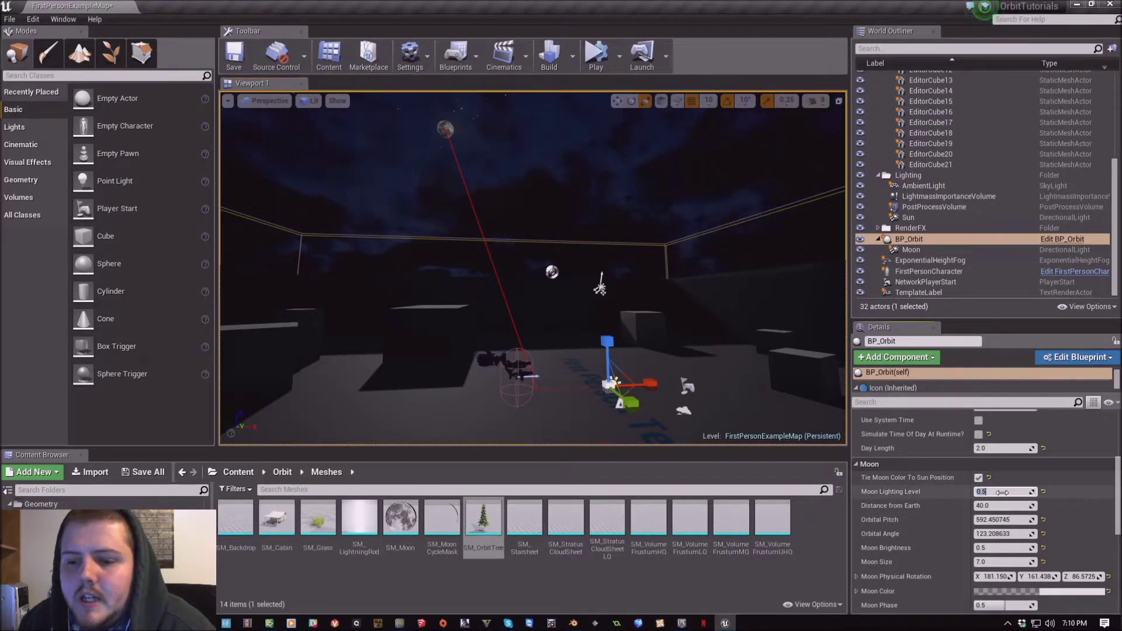
key(Return)
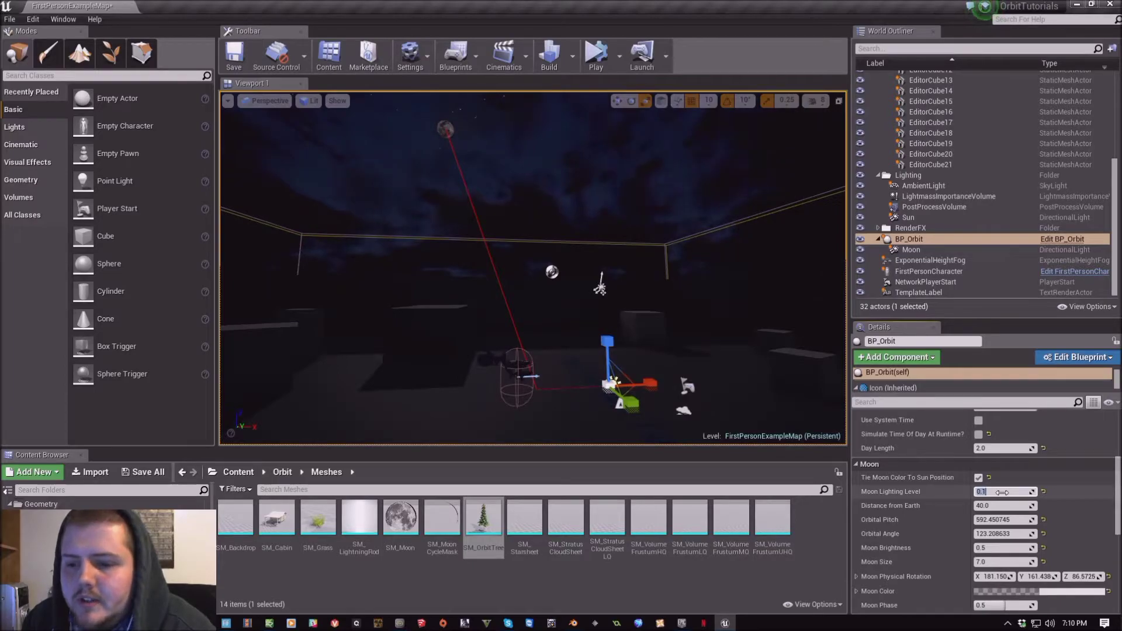
key(Return)
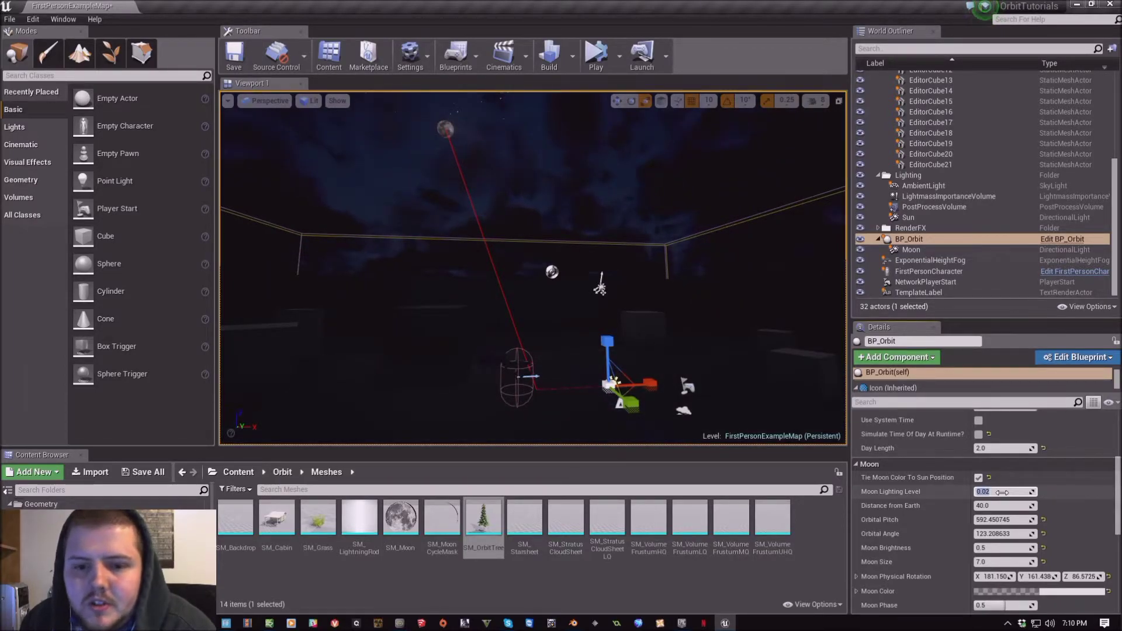
click(903, 463)
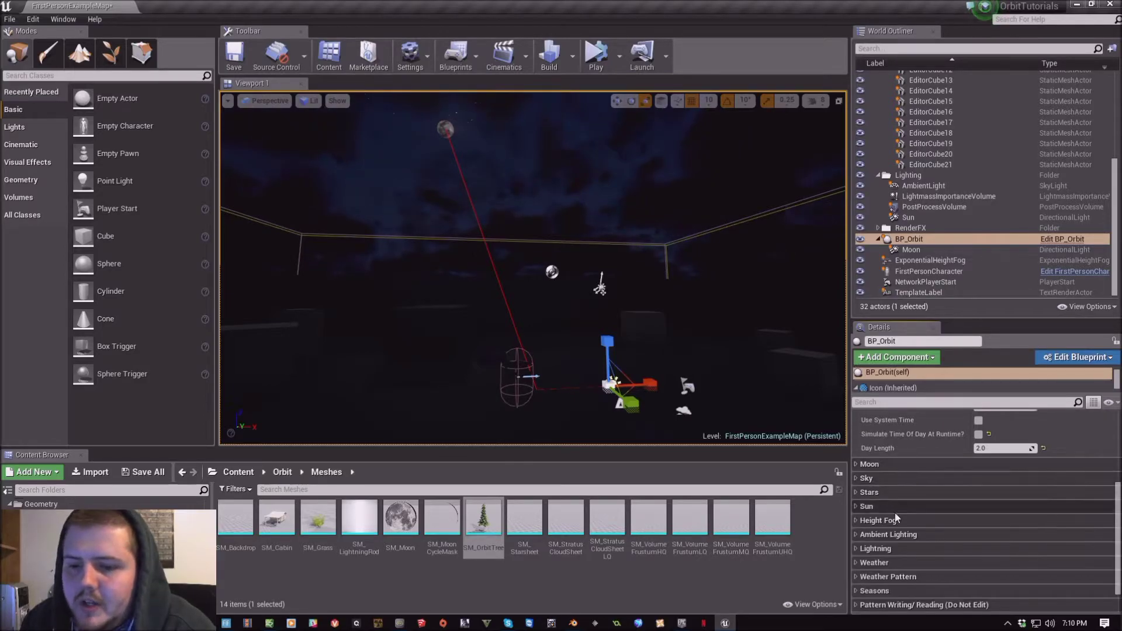
Set BP_Orbit's Ambient Lighting Night Darkness to 0.005
click(903, 534)
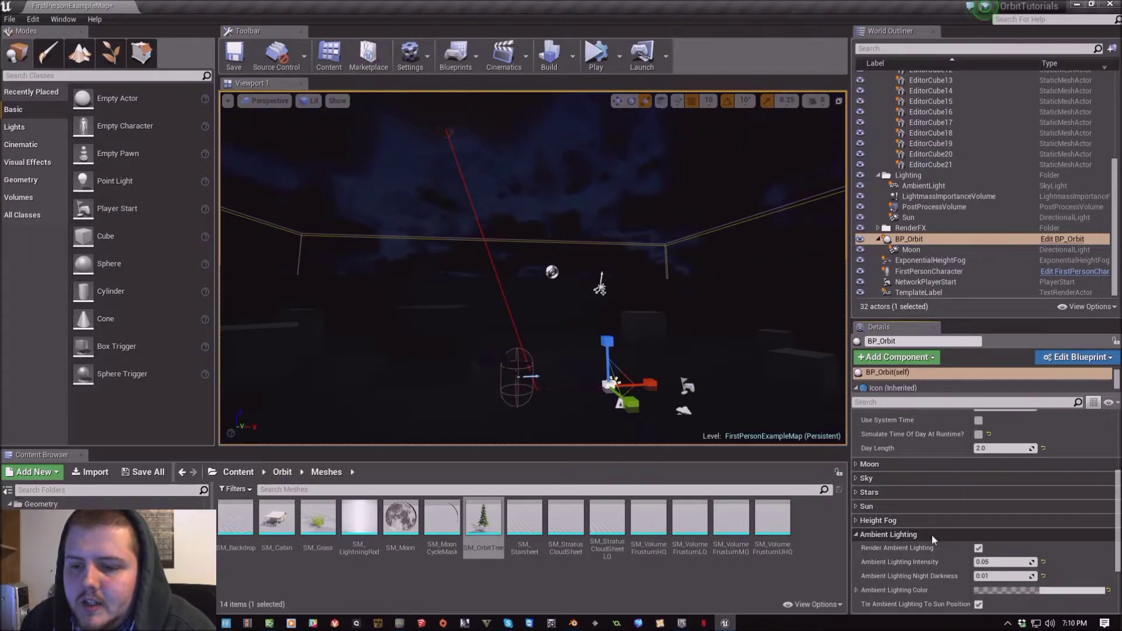
drag(1001, 576, 975, 576)
click(1003, 577)
text(0.005)
key(Return)
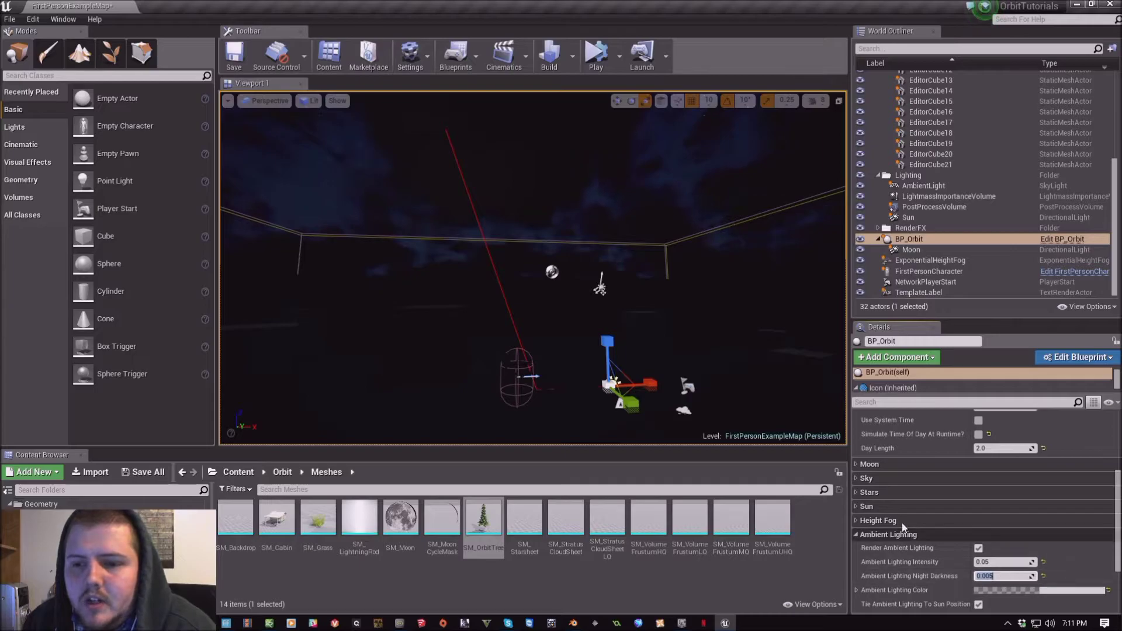
Set the Moon Lighting Level in BP_Orbit's Moon settings to 0.05
click(870, 464)
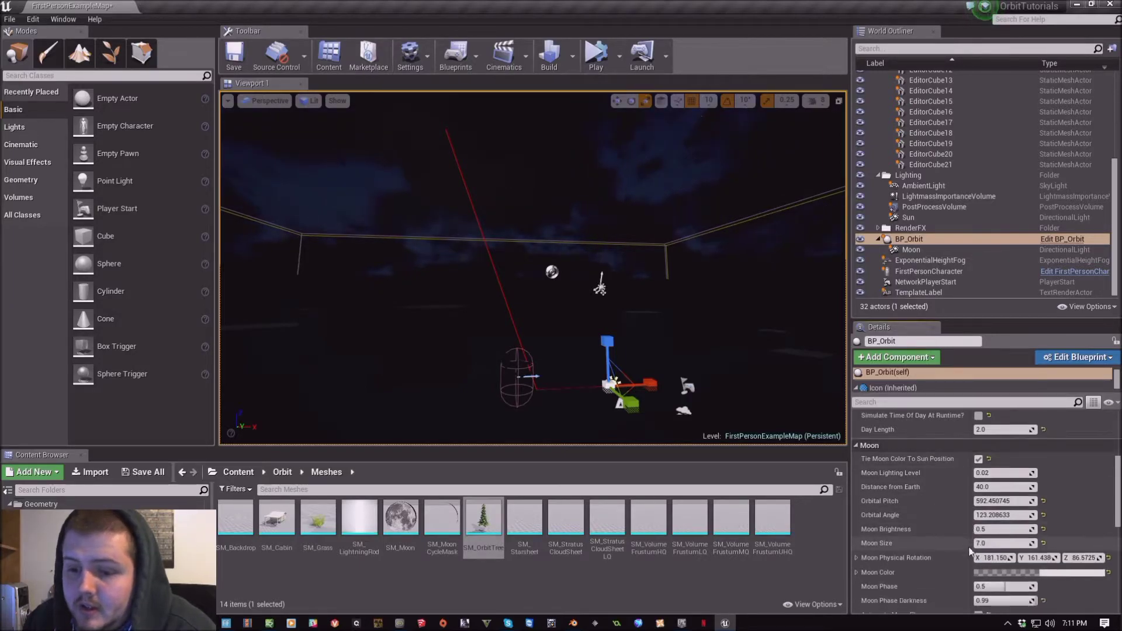
scroll(969, 552, down, 1)
click(996, 454)
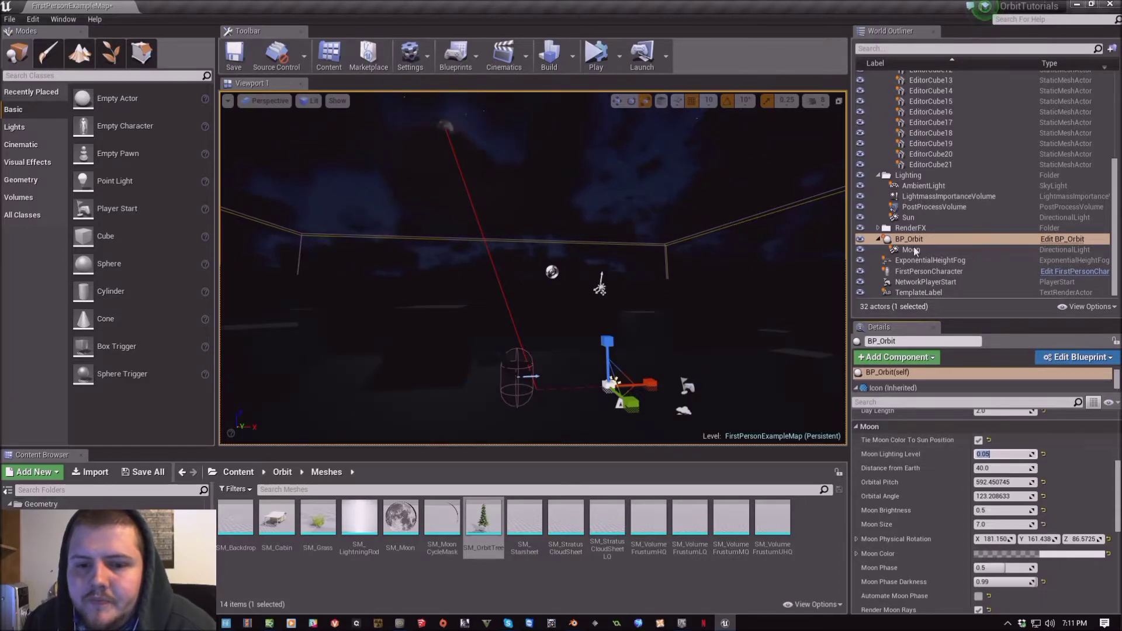
Preview the level in simulation and play mode to examine the moonlit sky and ground, and stop the session
right_drag(533, 267, 535, 272)
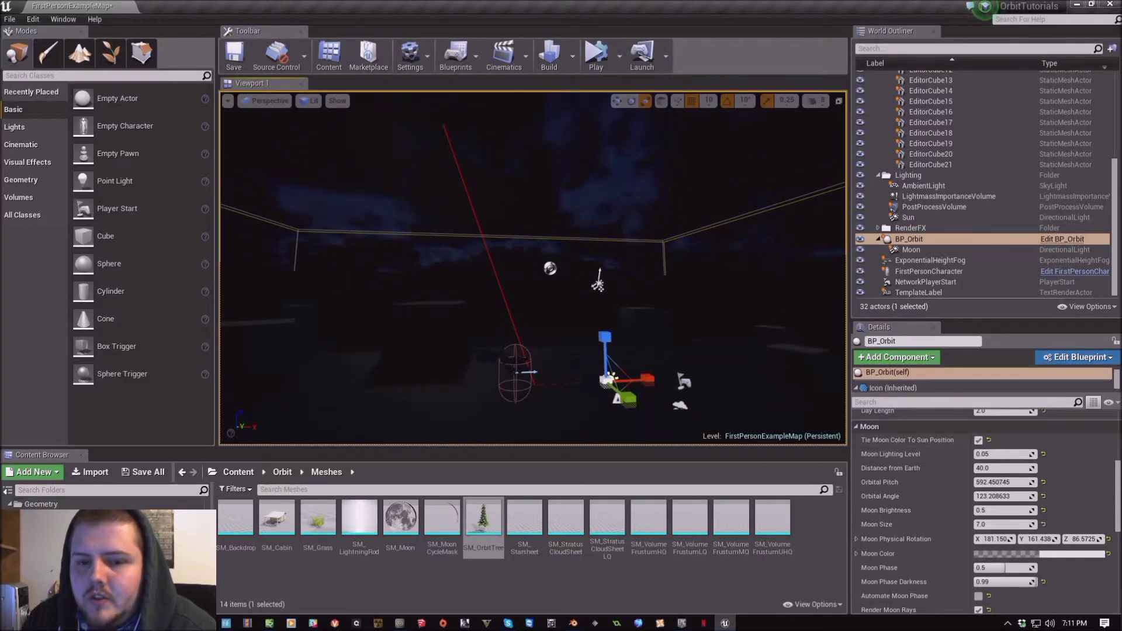
key(alt+s)
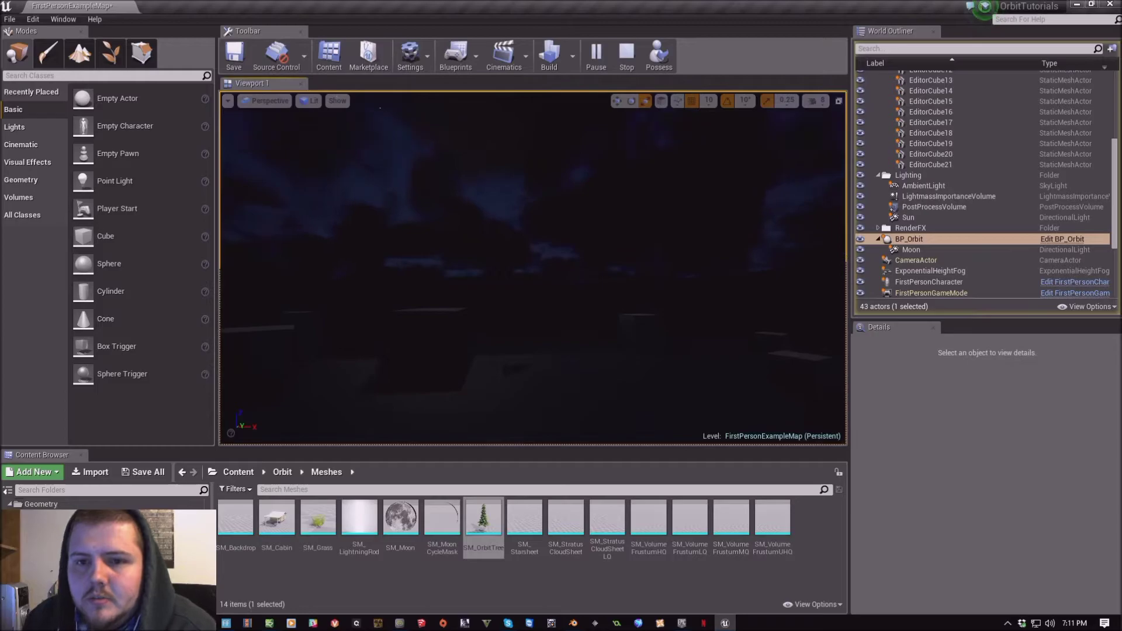
click(624, 67)
click(614, 55)
click(661, 86)
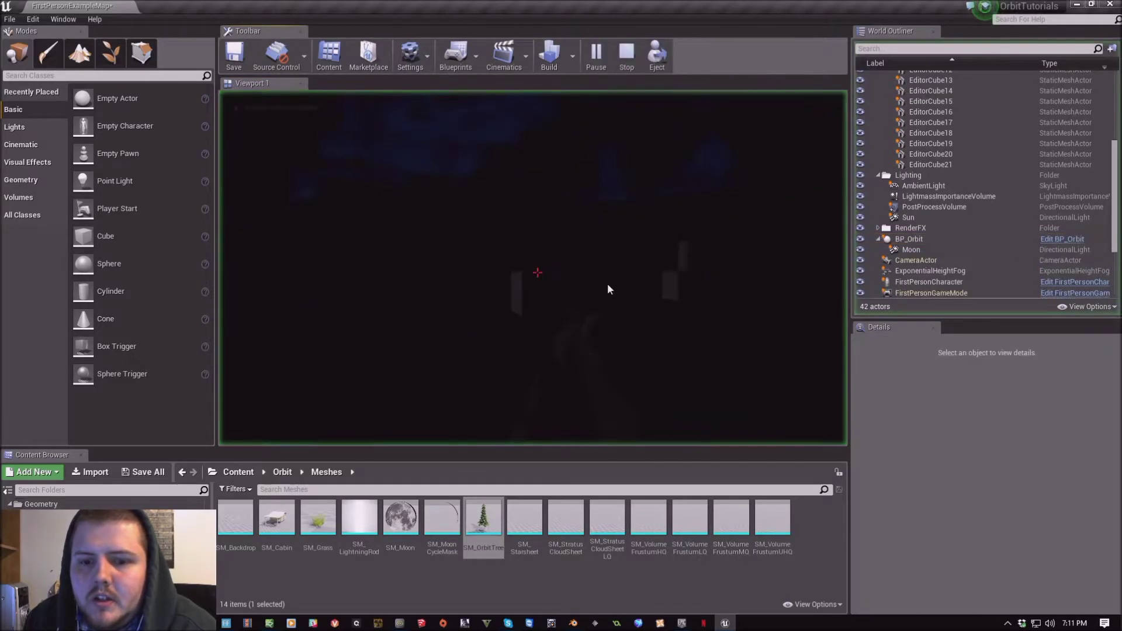
key(Escape)
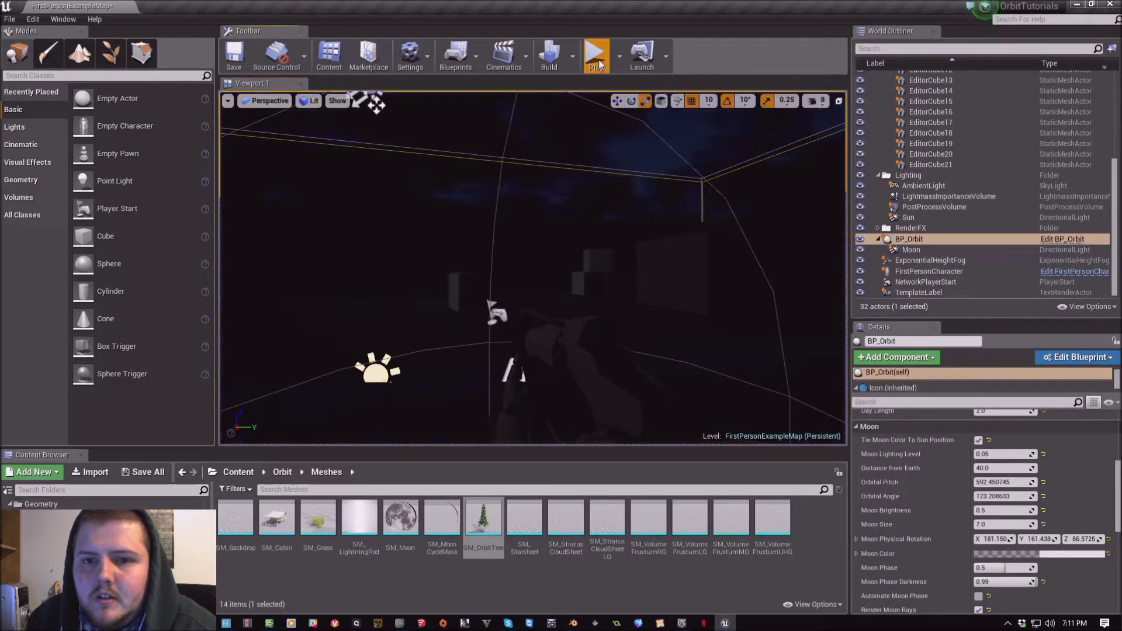
click(595, 54)
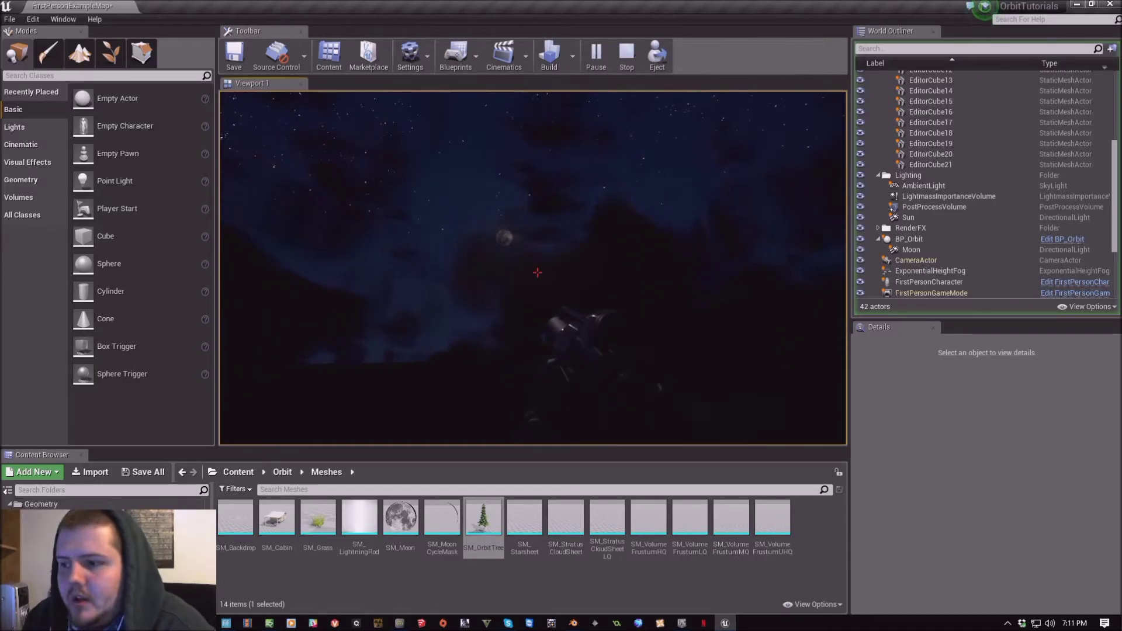
key(Escape)
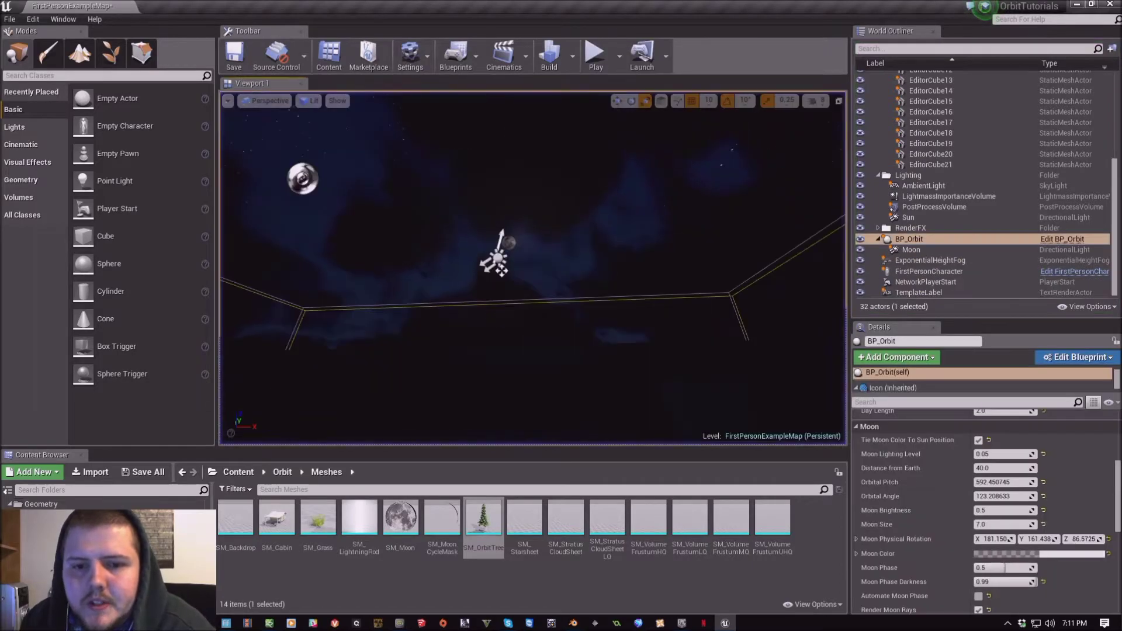
Set BP_Orbit's Moon Size to 14 and collapse the Moon, Ambient Lighting and Time Of Day settings
click(1003, 524)
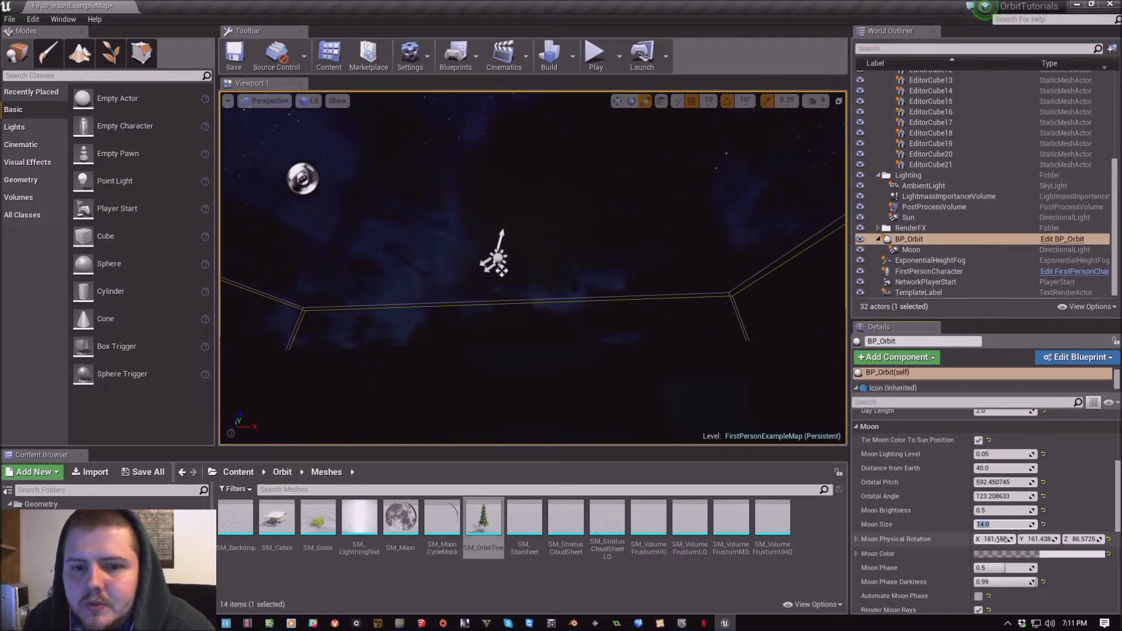
click(917, 426)
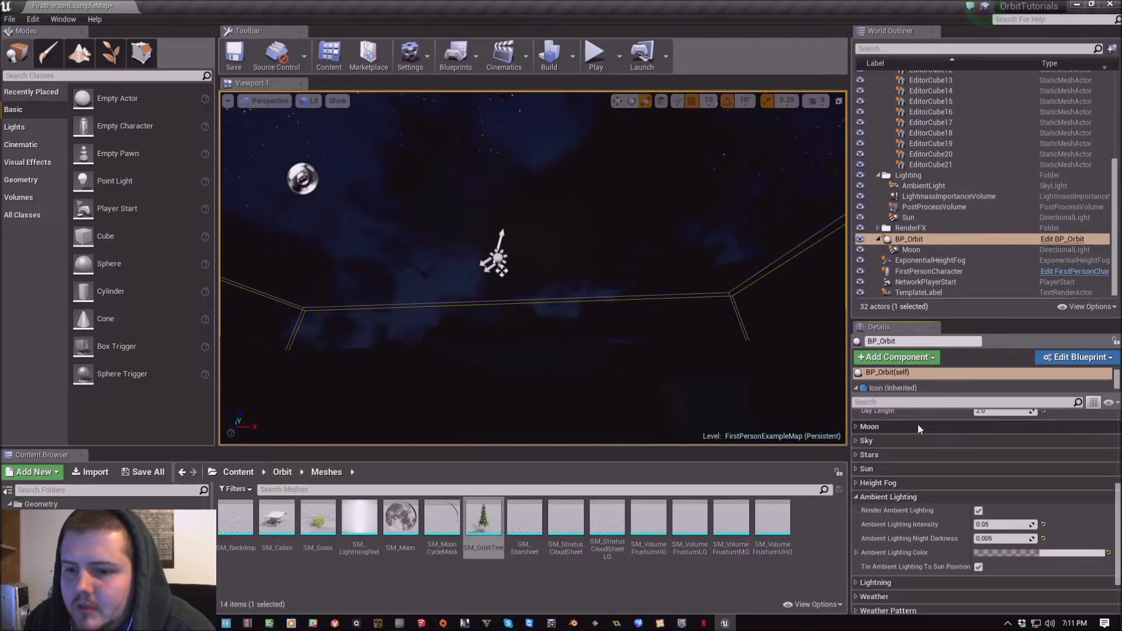
click(913, 494)
scroll(928, 563, up, 5)
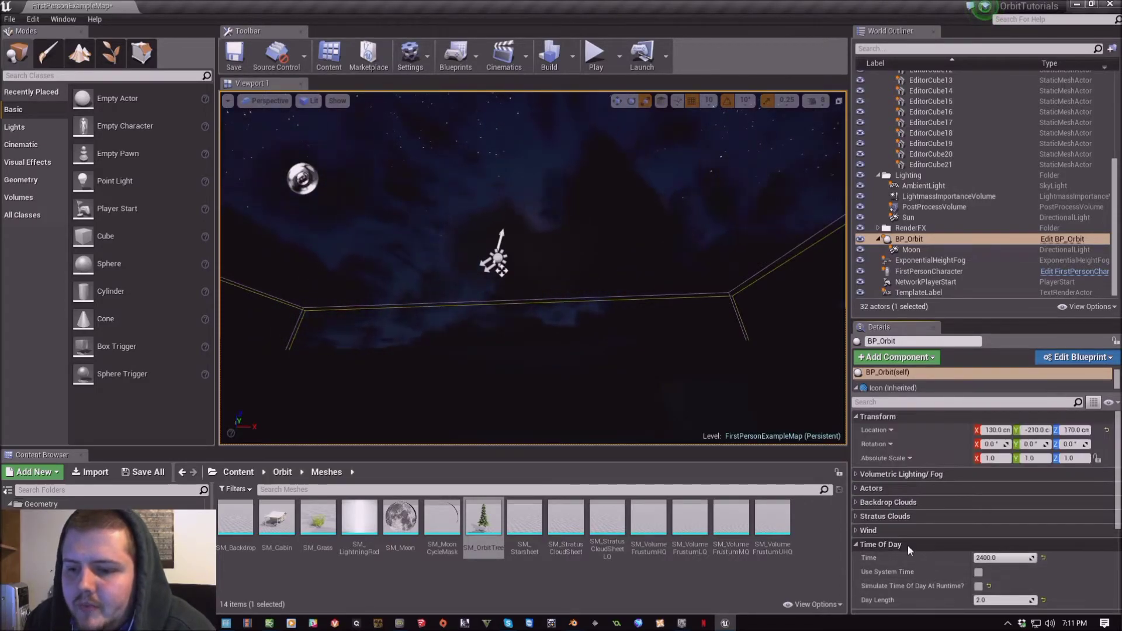
click(908, 545)
Set the Cloud Density of BP_Orbit's Stratus Clouds to 0.3
click(912, 514)
scroll(936, 560, down, 3)
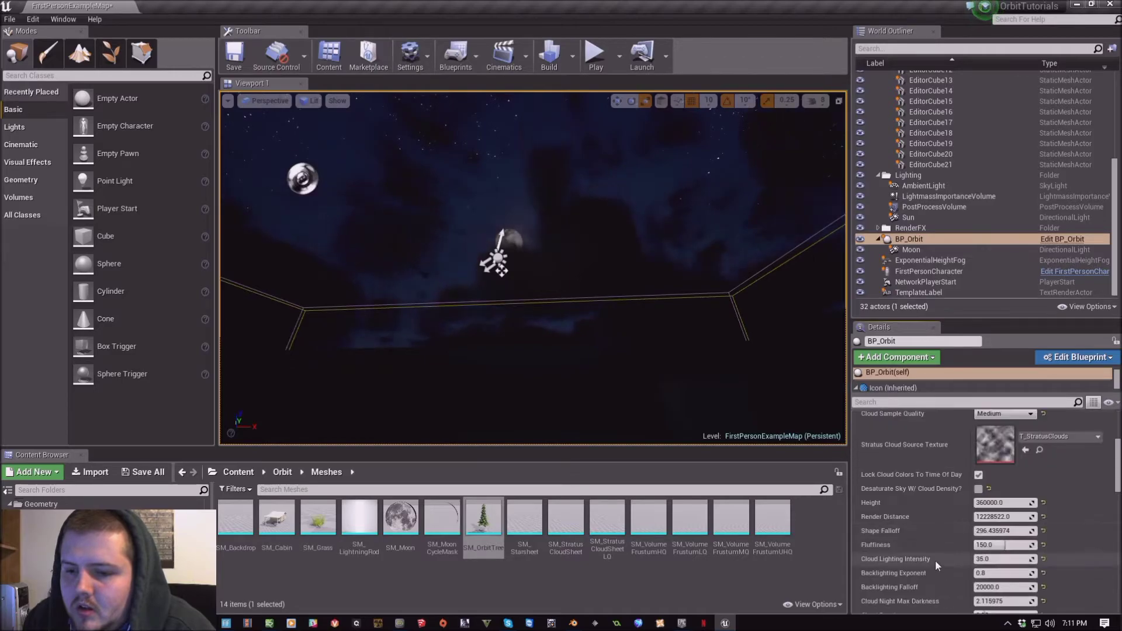
scroll(936, 560, down, 5)
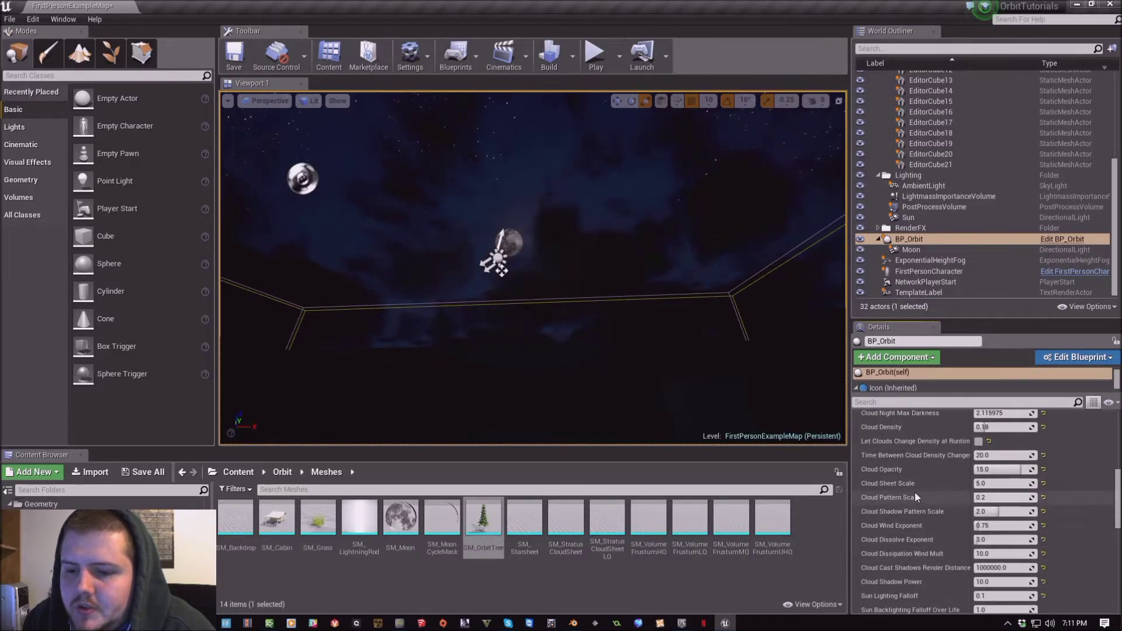
scroll(914, 494, down, 5)
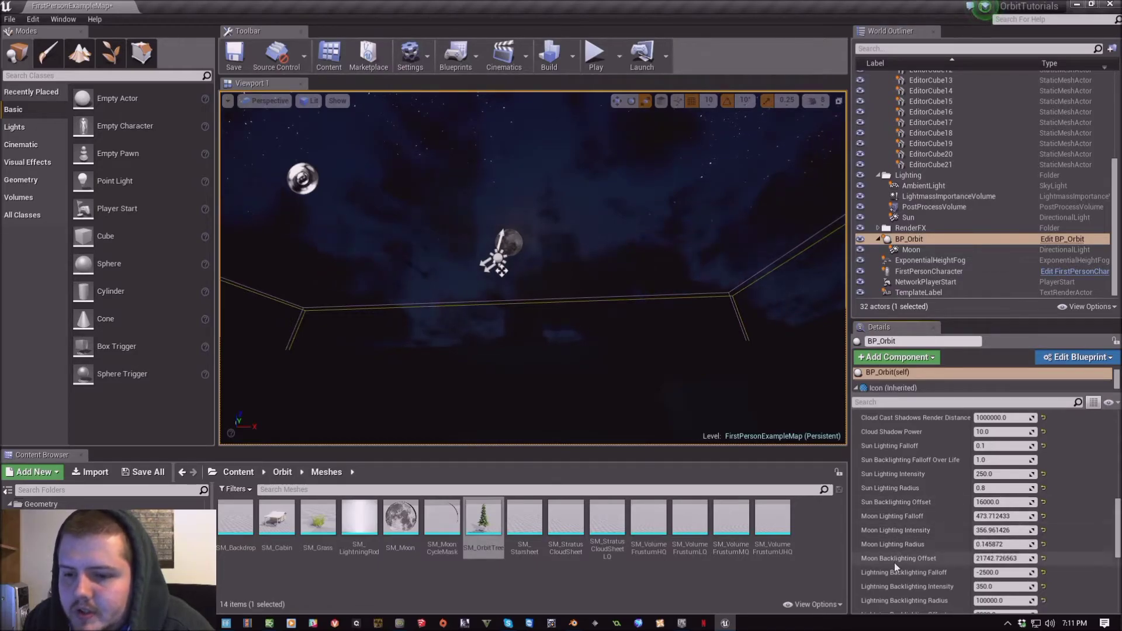
click(990, 531)
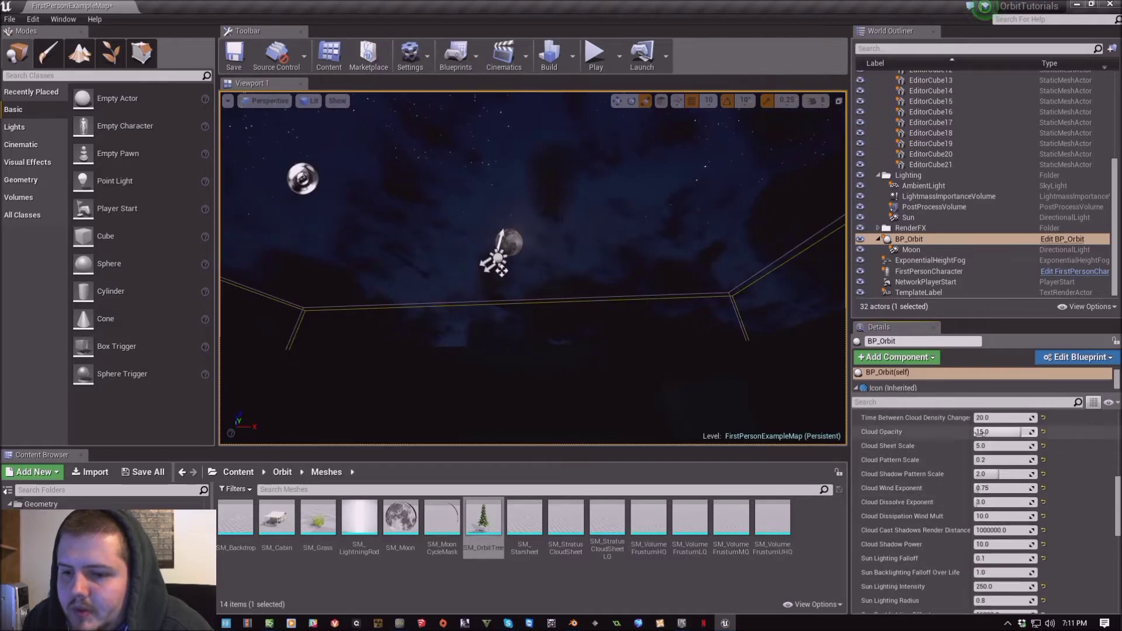
scroll(966, 465, up, 5)
scroll(967, 462, up, 1)
click(983, 428)
text(0.3)
key(Return)
Set the Stratus Clouds' Moon Lighting Intensity to 1000 and Moon Lighting Radius to 0.1
scroll(917, 510, down, 6)
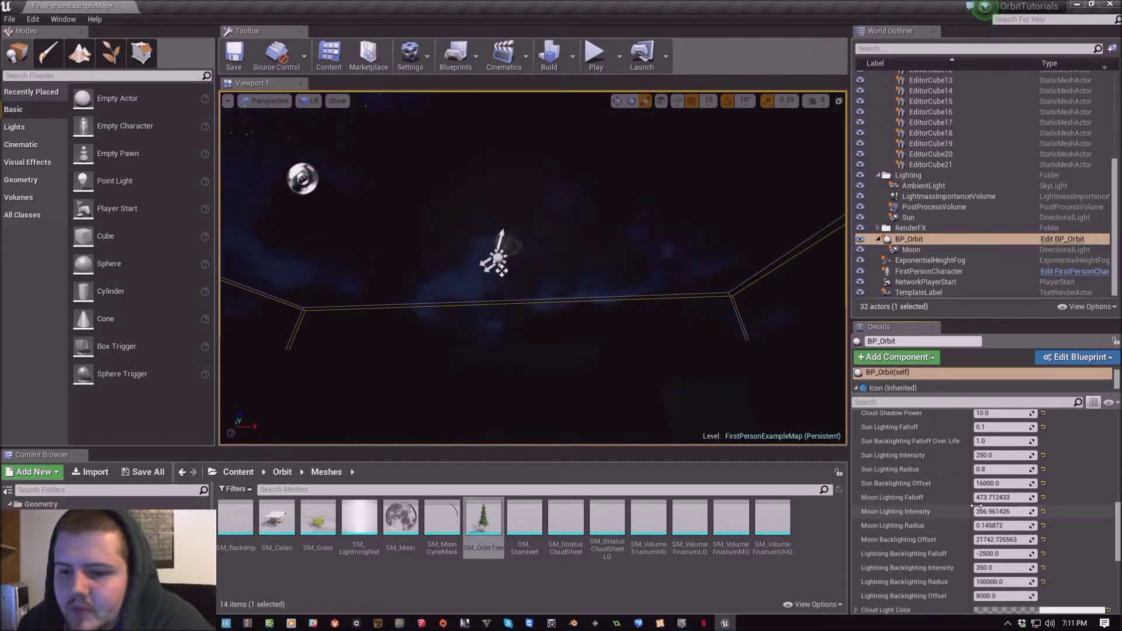
scroll(993, 497, down, 1)
click(1001, 494)
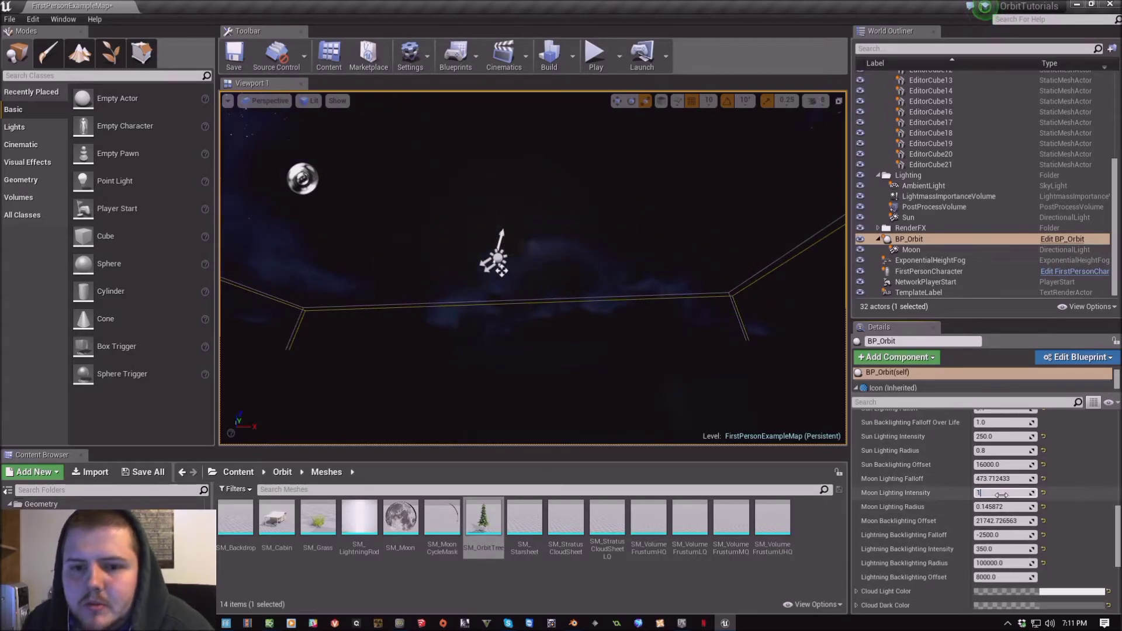
key(Return)
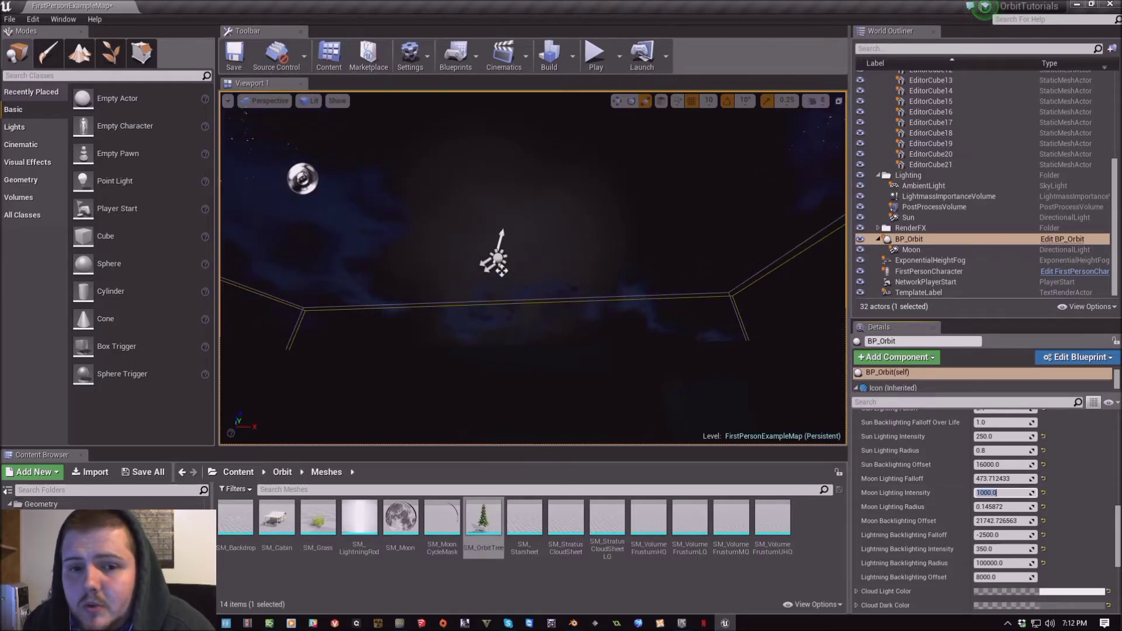
click(1014, 508)
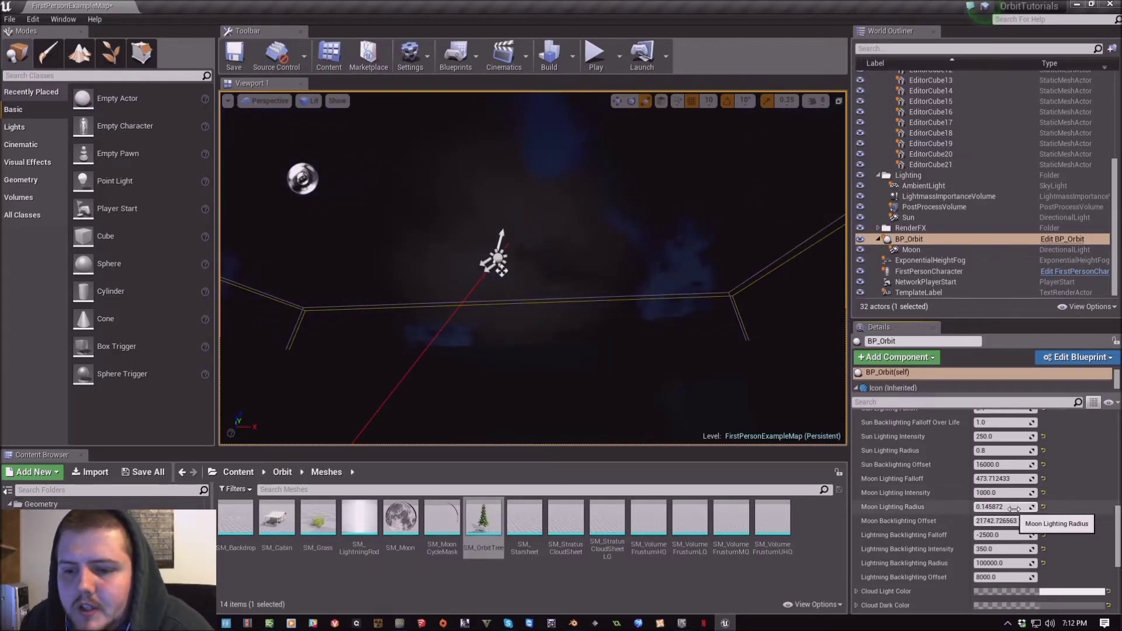
drag(1014, 507, 988, 506)
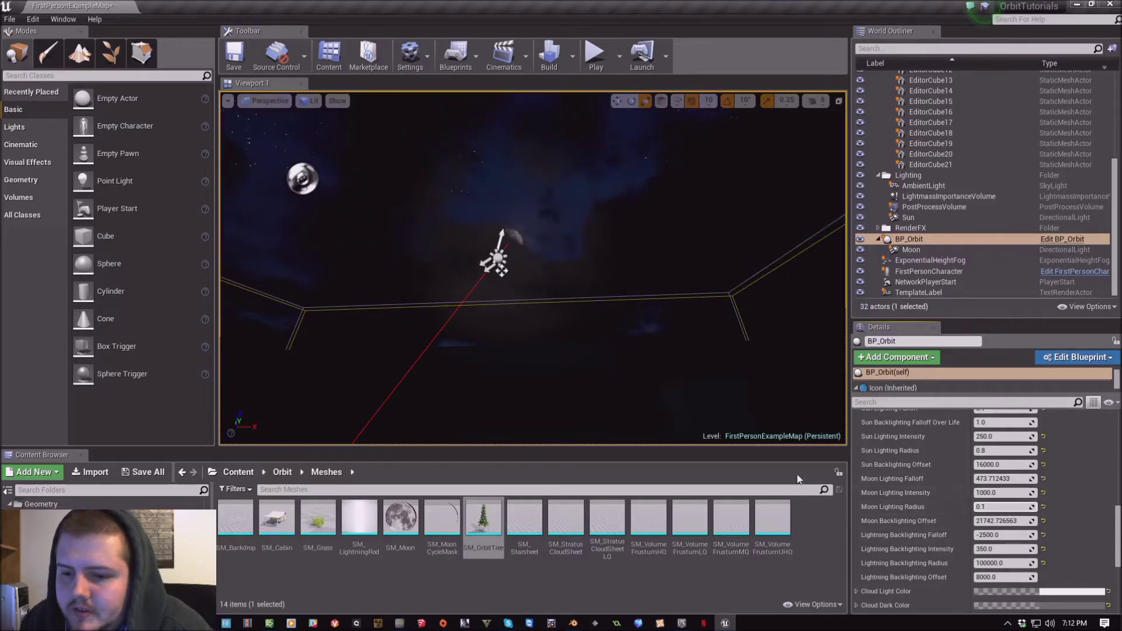
Clear the actor selection and examine the cloudy night sky around the moon in the viewport and in play mode
right_drag(533, 268, 264, 111)
key(Escape)
right_drag(532, 268, 386, 327)
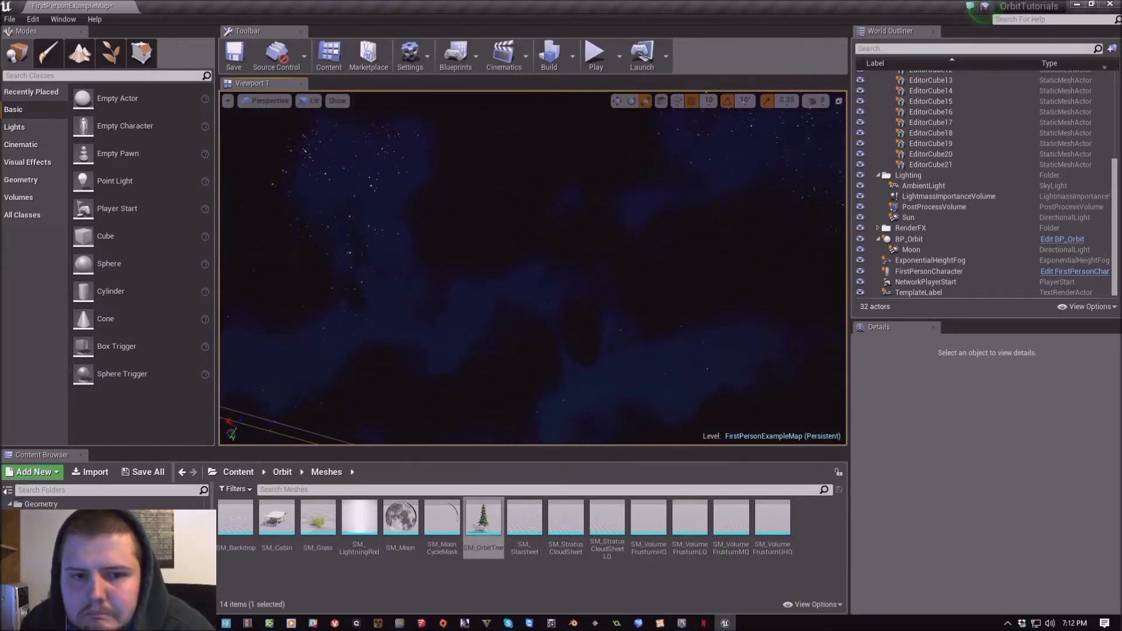
right_drag(474, 237, 485, 269)
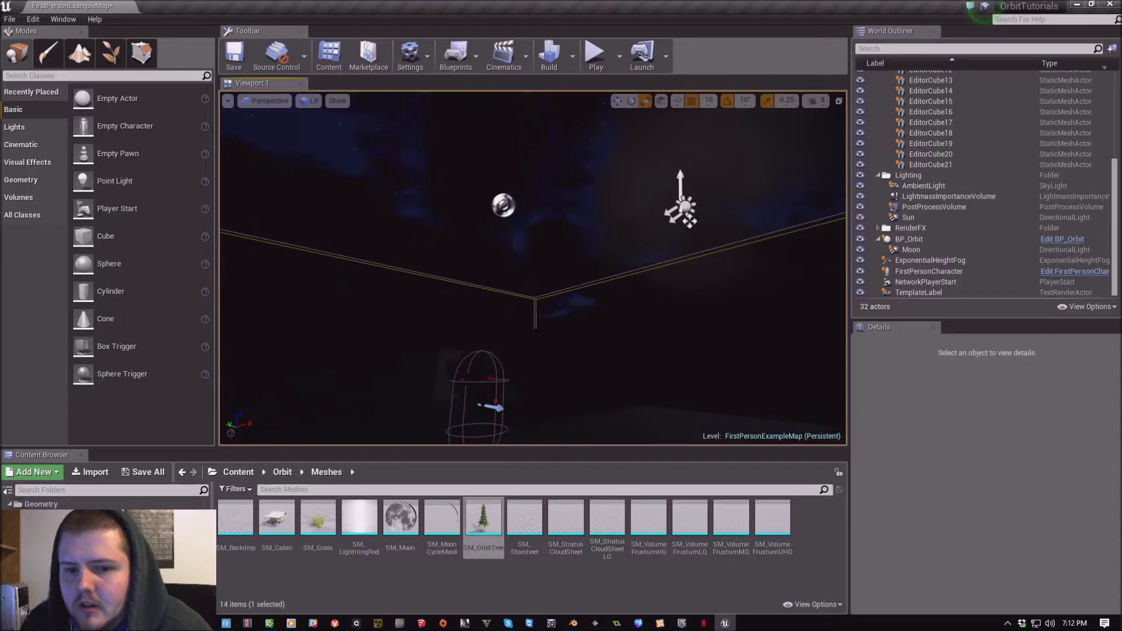
key(alt+p)
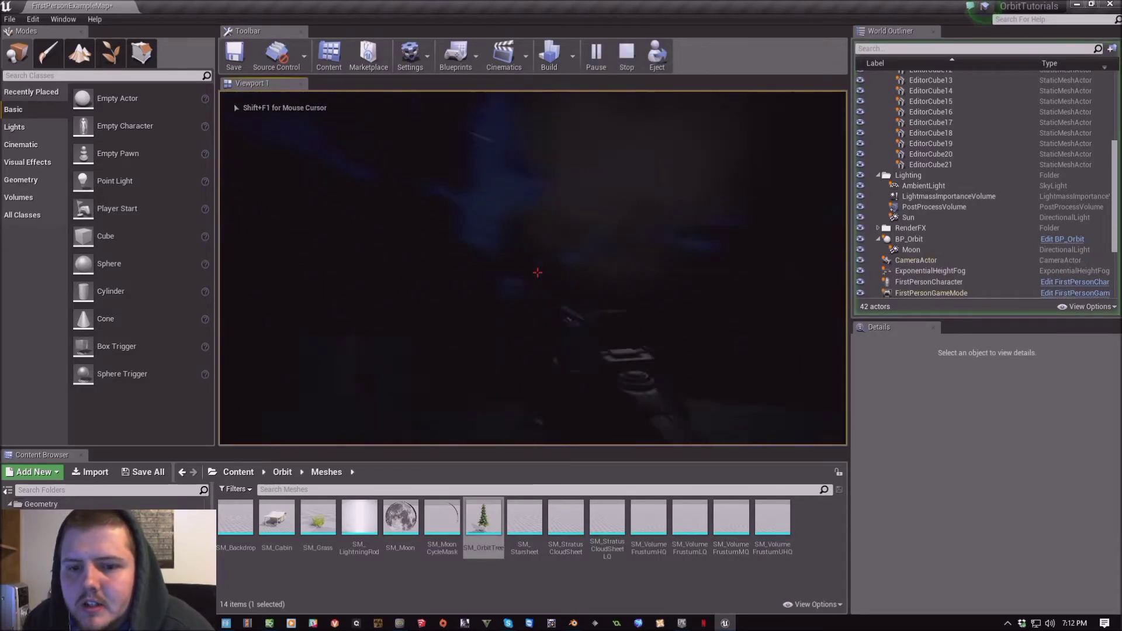
key(Escape)
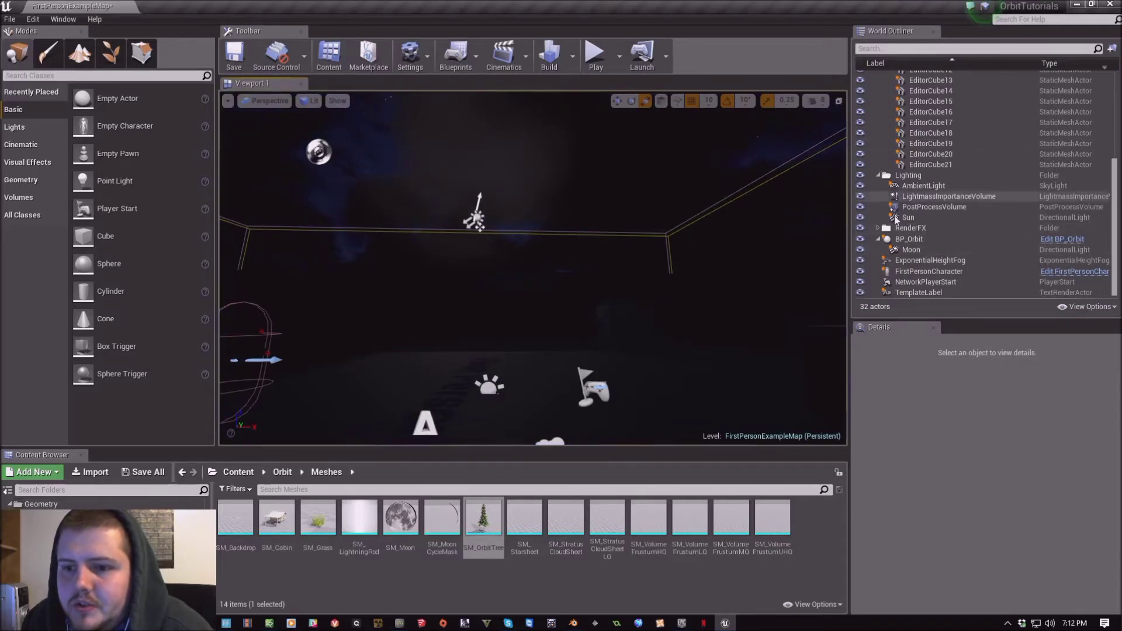
Select BP_Orbit again and change the Cloud Density of its Stratus Clouds
click(910, 239)
scroll(871, 479, down, 5)
scroll(893, 453, up, 5)
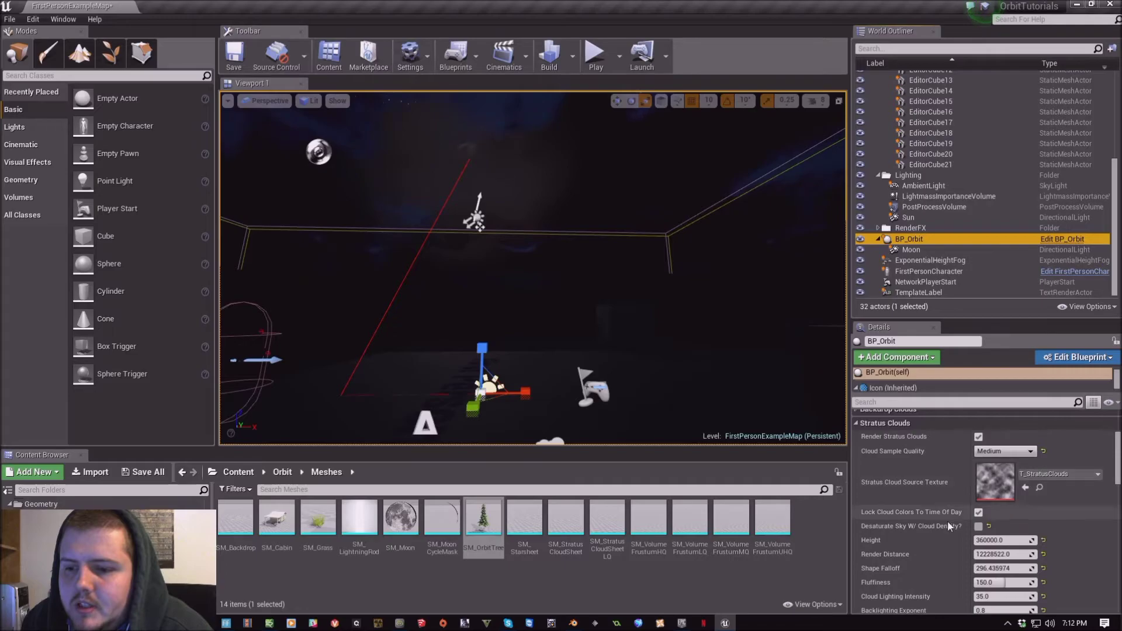
click(922, 480)
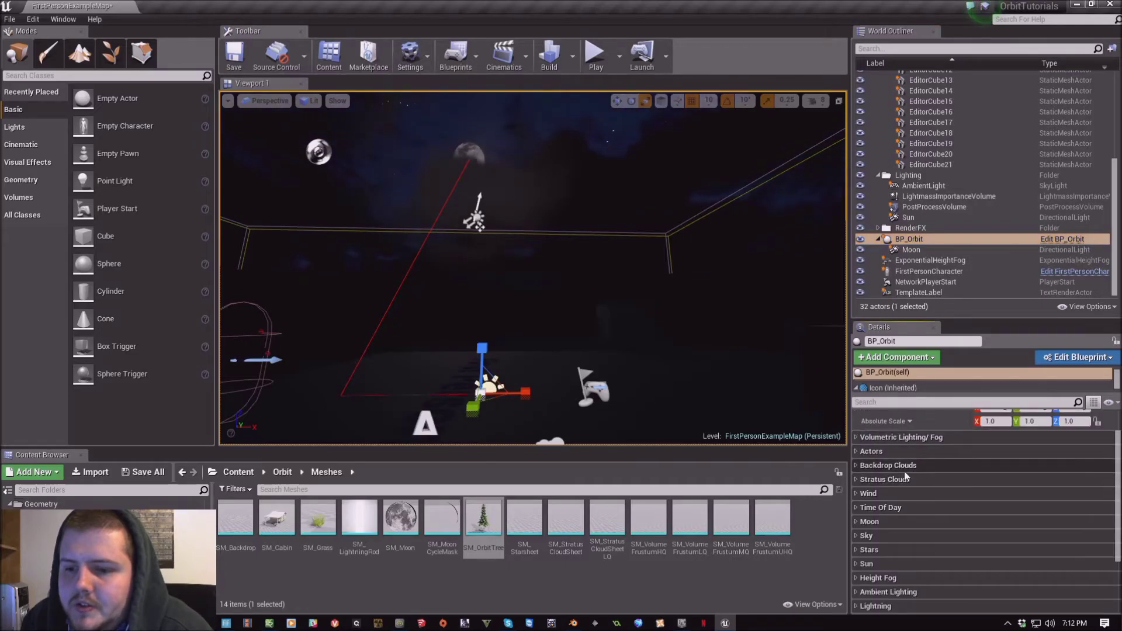
click(905, 480)
scroll(905, 479, down, 5)
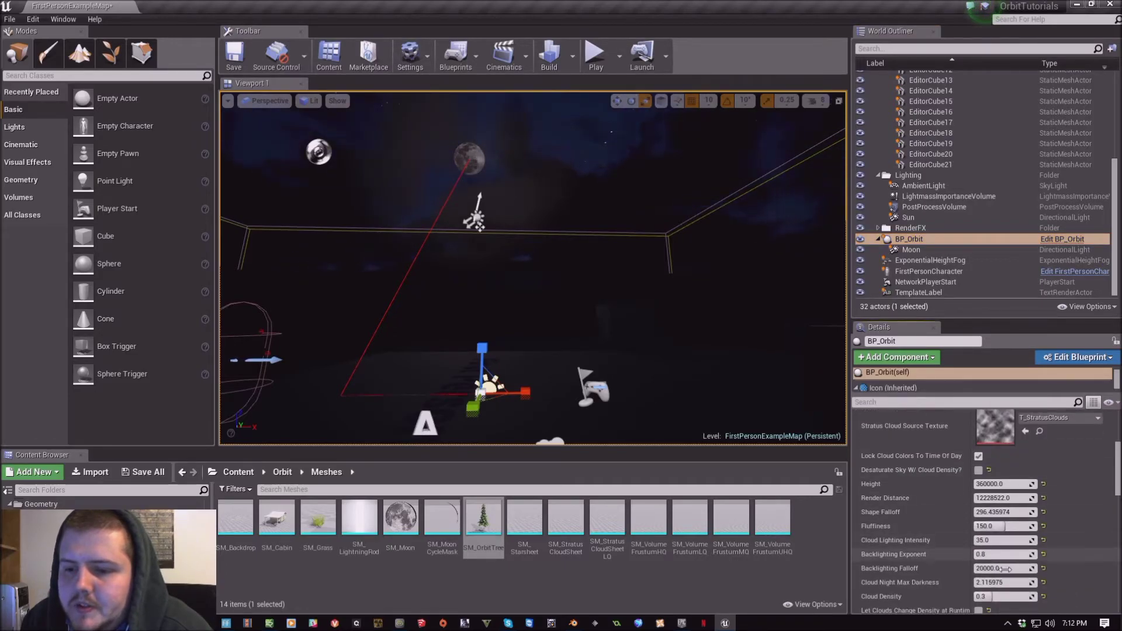
click(1003, 596)
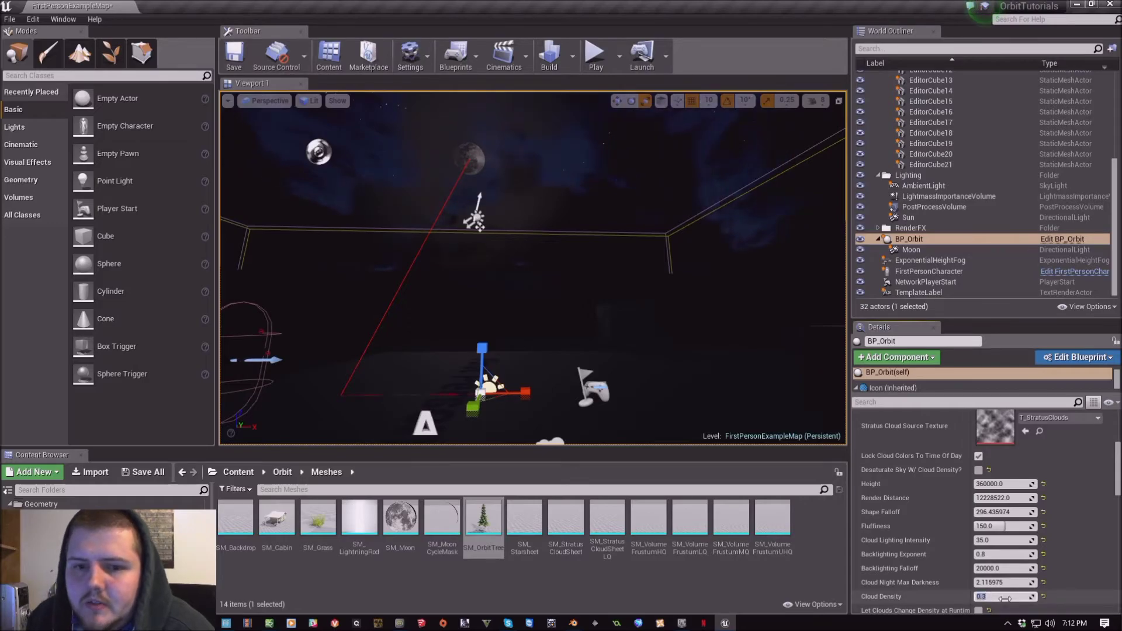
Enable Simulate Time Of Day At Runtime on BP_Orbit and set the Day Length to 0.5 minutes
scroll(928, 517, down, 8)
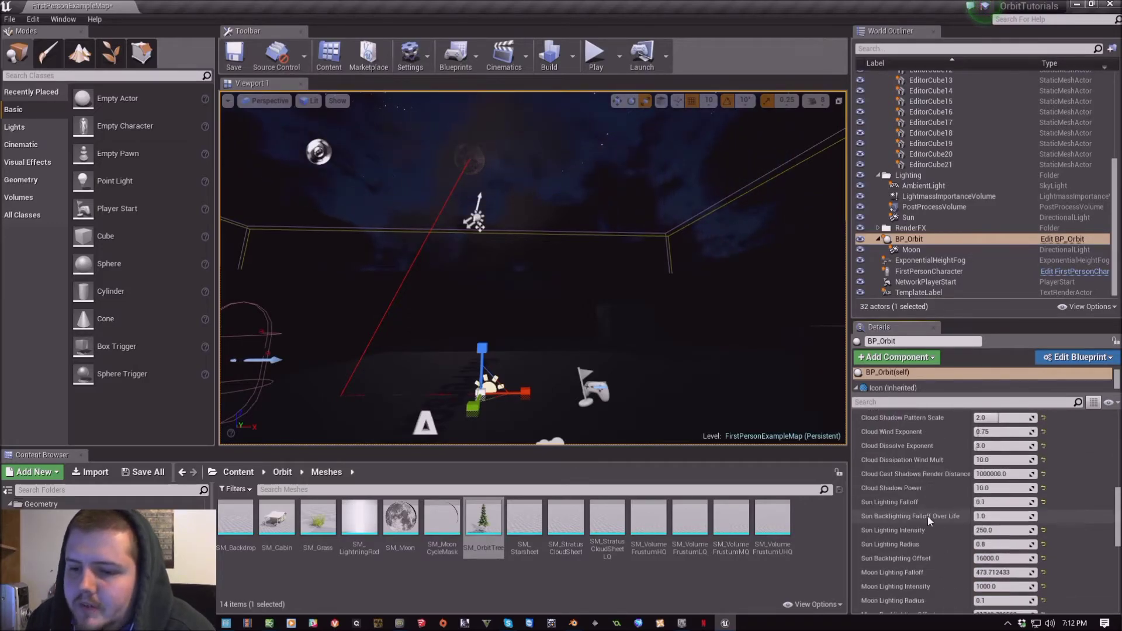
click(928, 468)
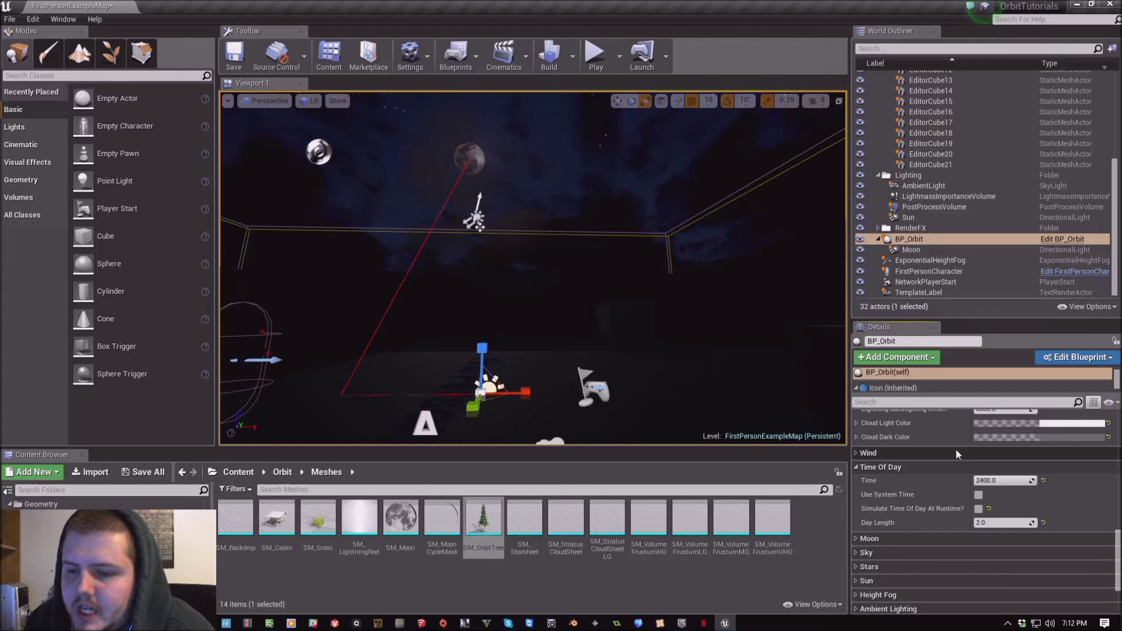
click(979, 509)
click(994, 523)
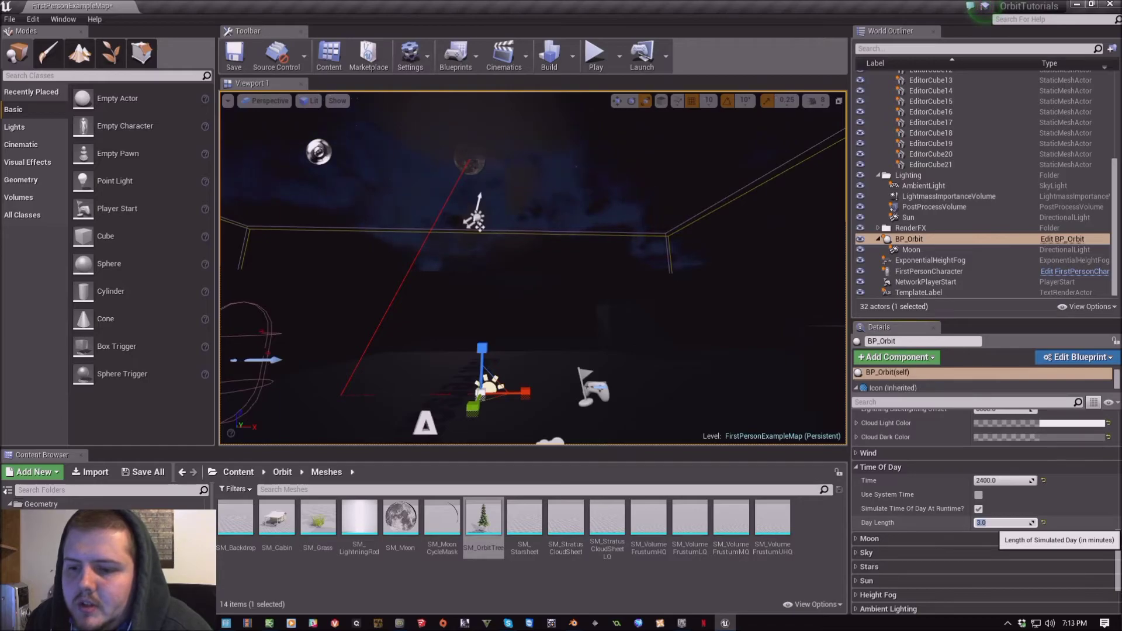
key(Return)
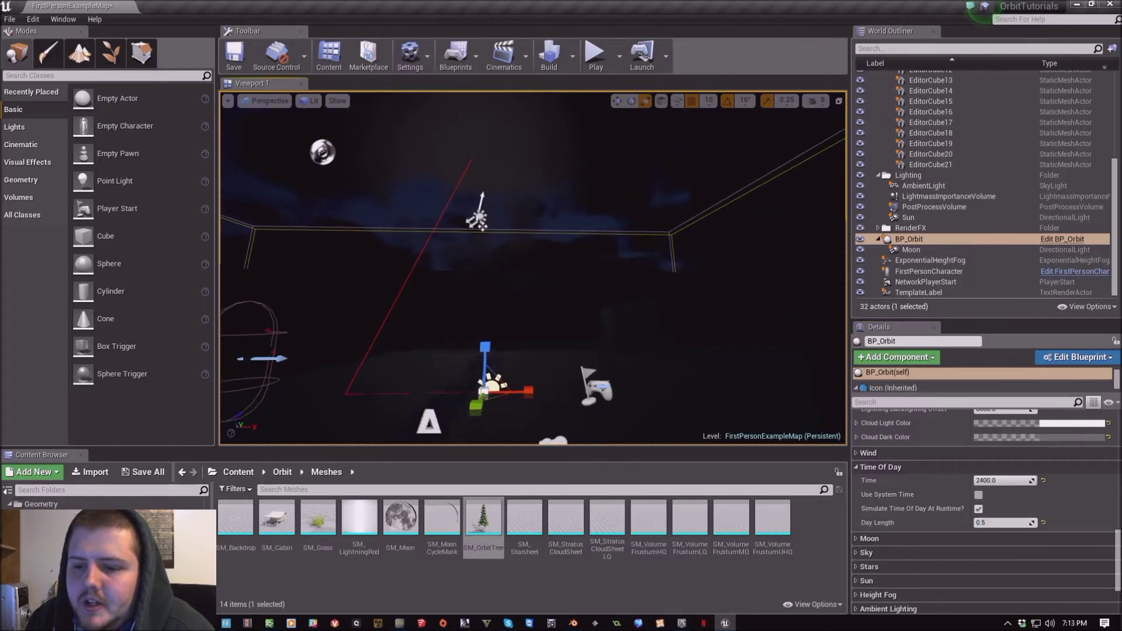
Play the level, firing the weapon while watching the simulated day and night cycle, and end the play session
key(alt+p)
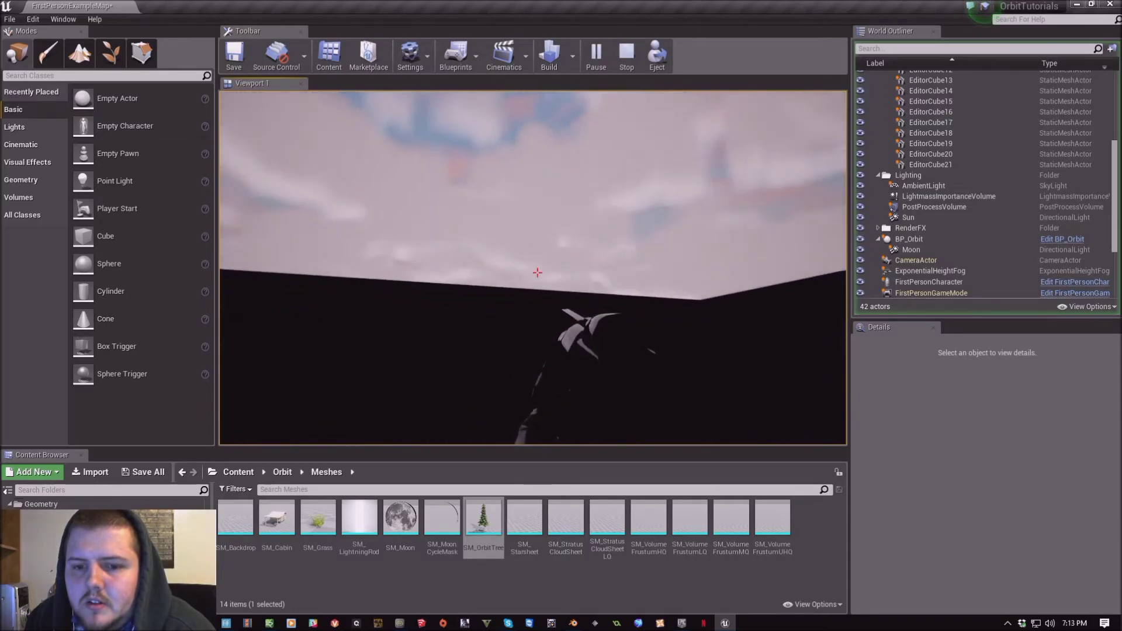
click(538, 273)
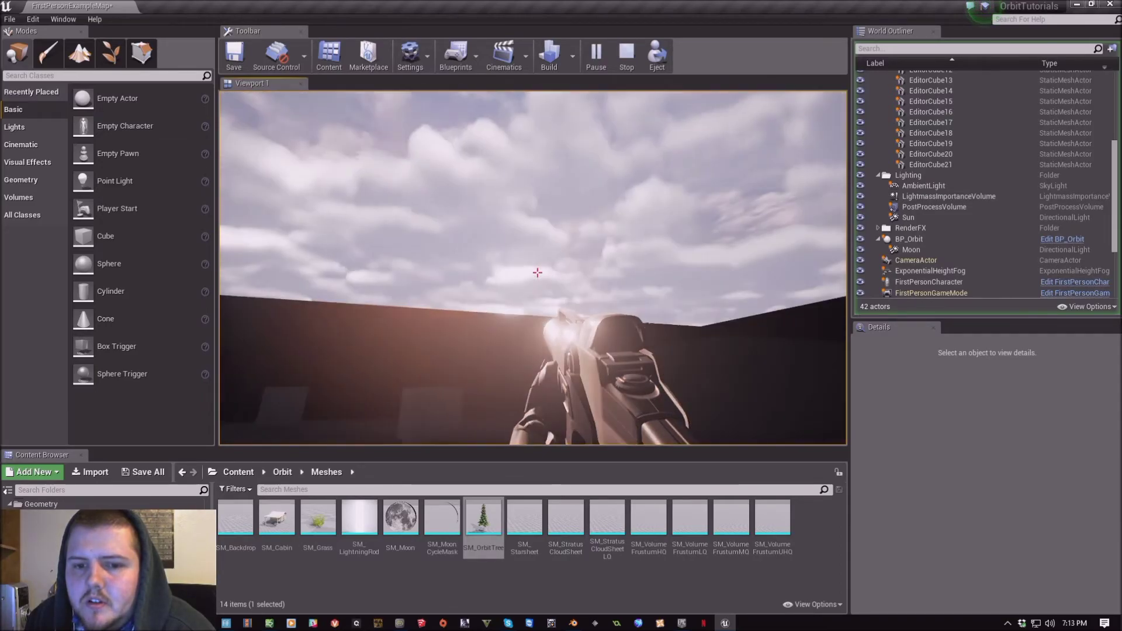
click(537, 272)
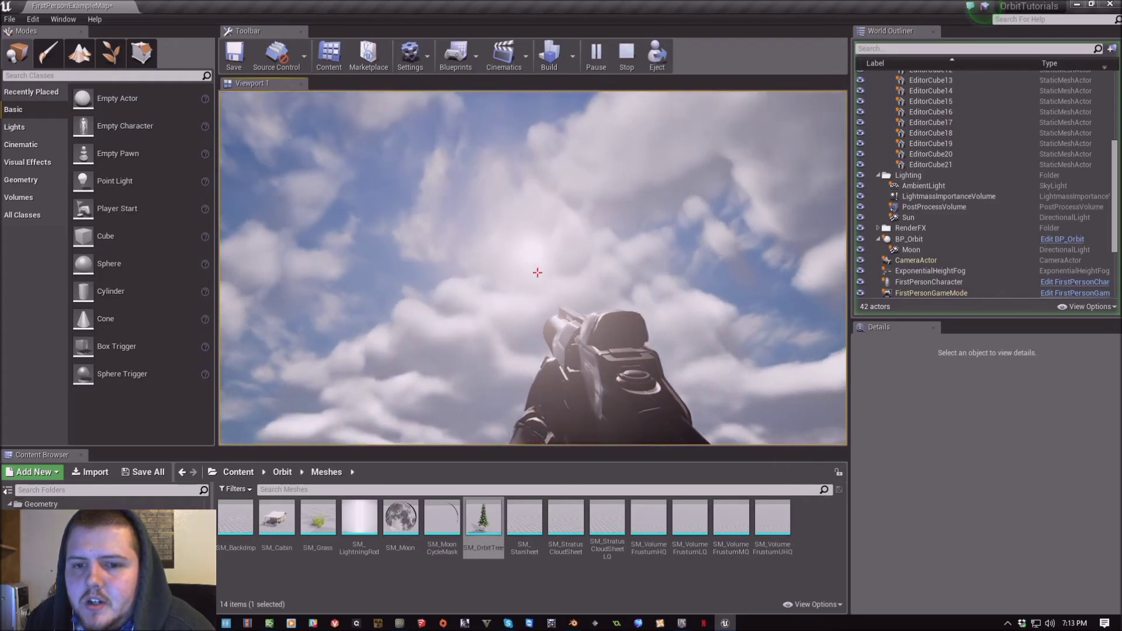
click(537, 273)
click(537, 273)
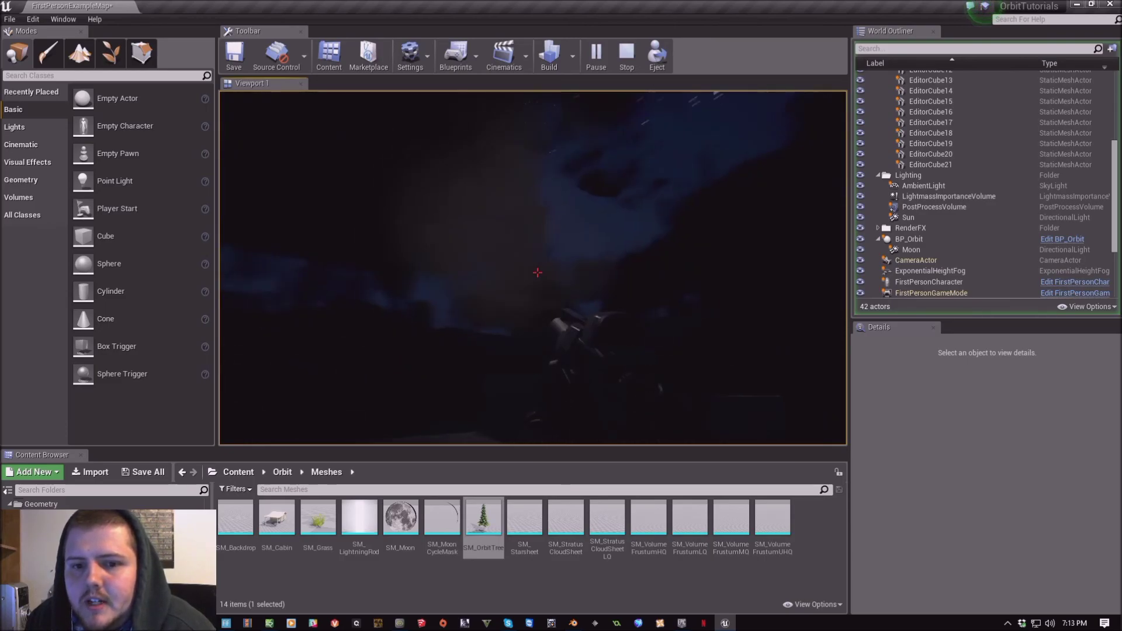
key(Escape)
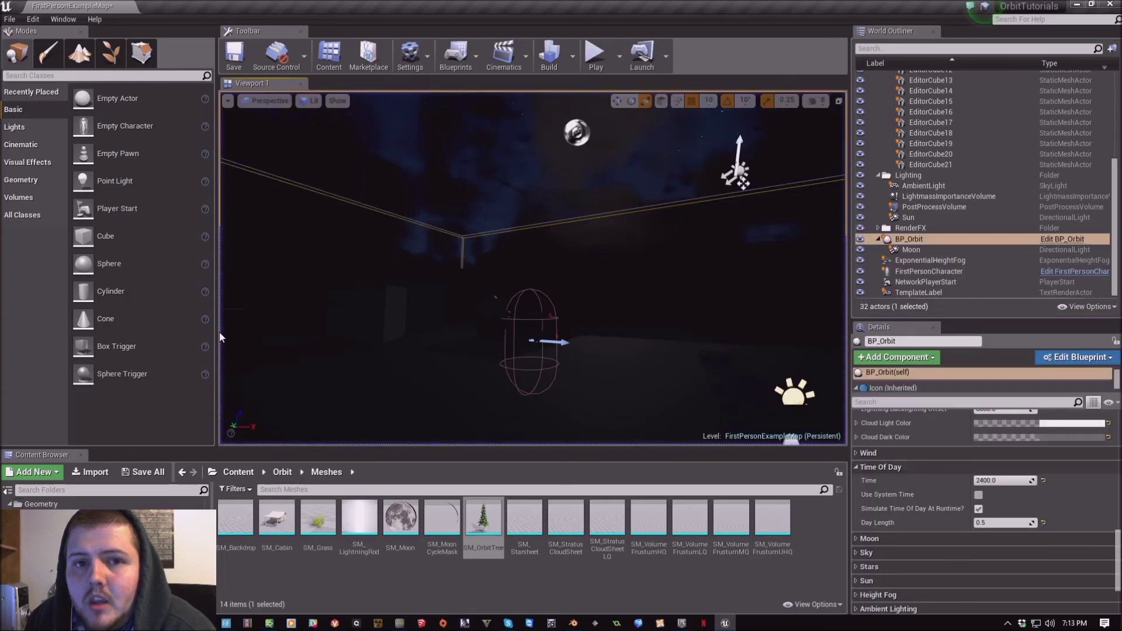